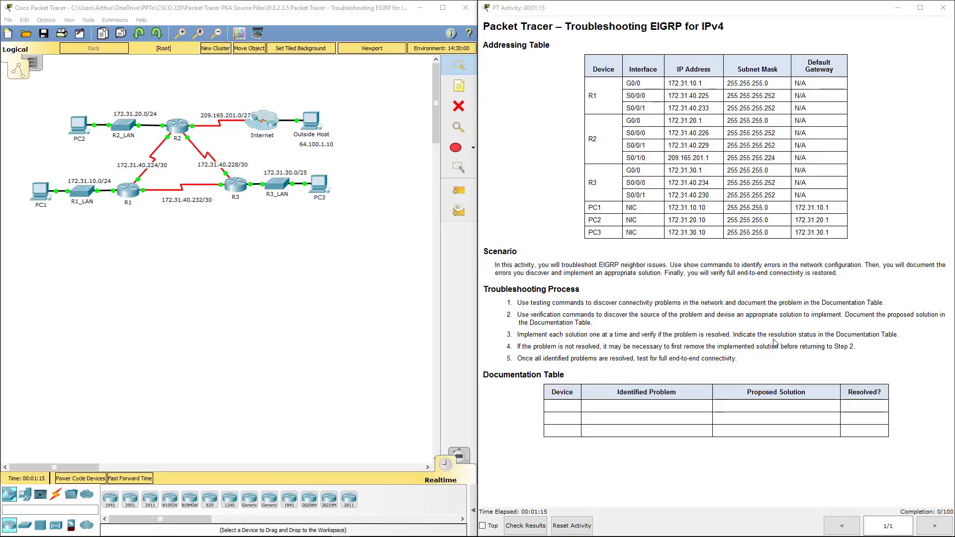
- Read the Troubleshooting EIGRP for IPv4 instructions, then open router R1's device window
drag(522, 303, 853, 348)
click(751, 359)
click(128, 189)
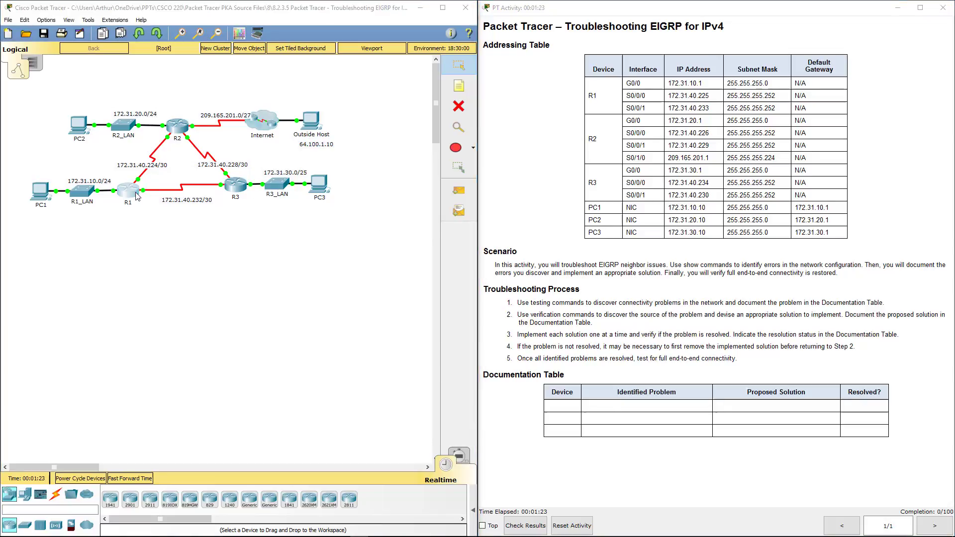
- Switch R1's window to its CLI and enter privileged mode with enable
click(421, 148)
drag(497, 132, 390, 138)
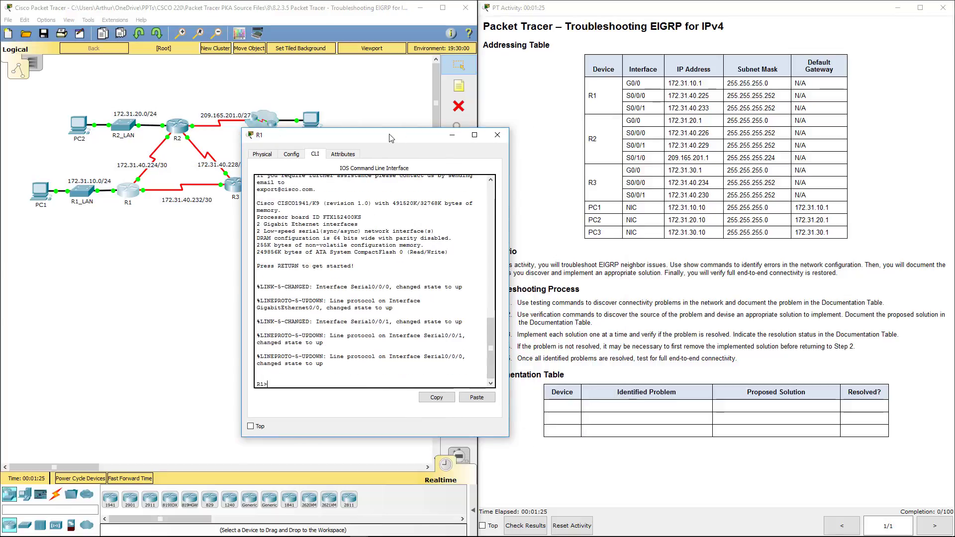
text(en)
key(Return)
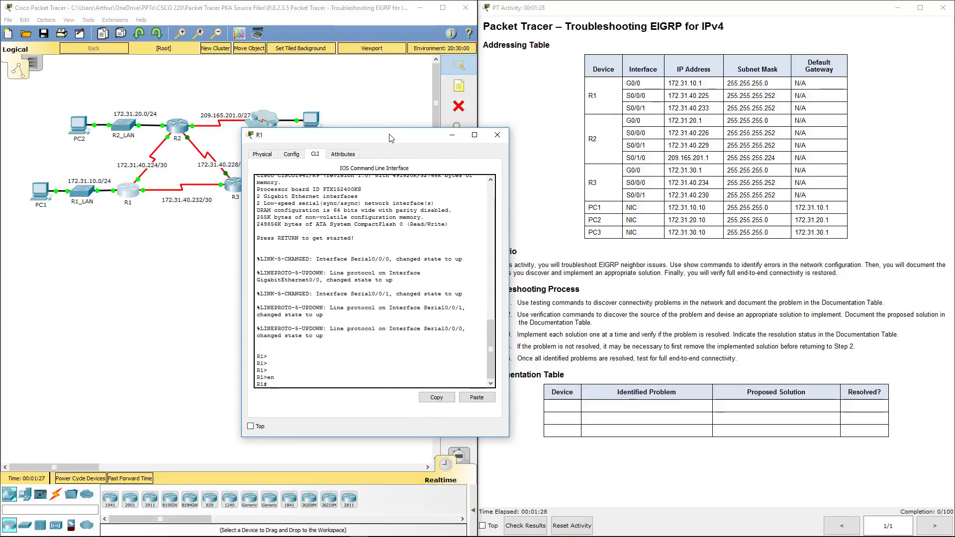
- Run show ip eigrp neighbors on R1, noting process 11 lists no neighbors
text(show ip eig)
key(Tab)
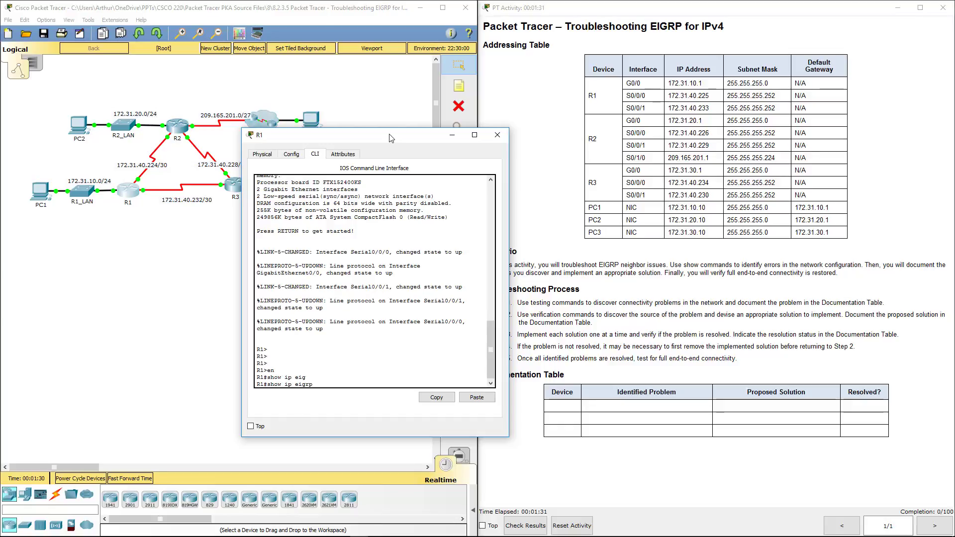
text(?)
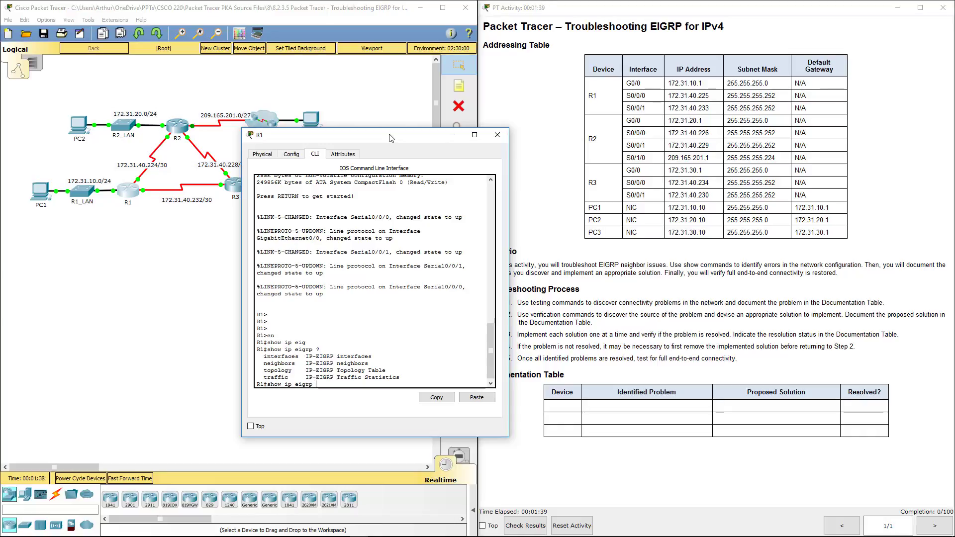
text(ne)
key(Tab)
key(Return)
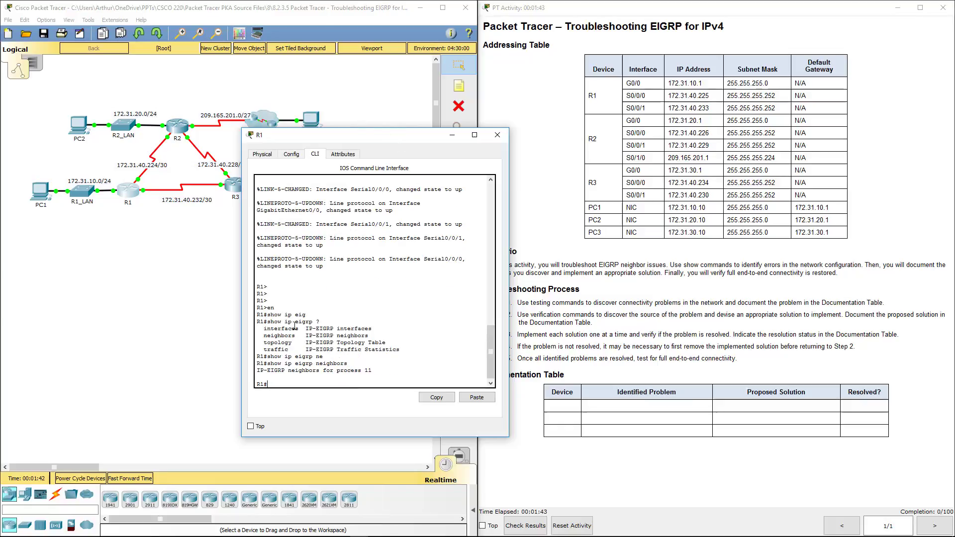
drag(259, 370, 397, 368)
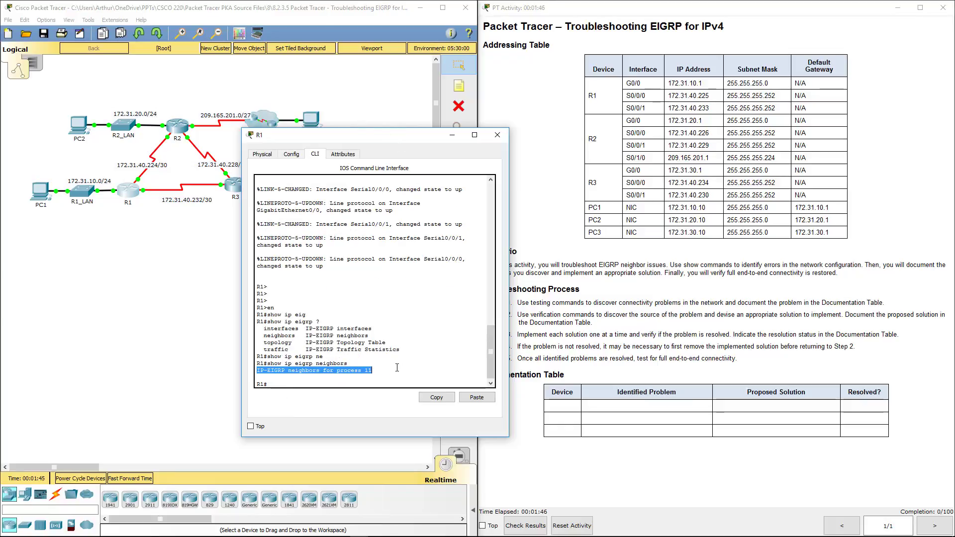
click(341, 364)
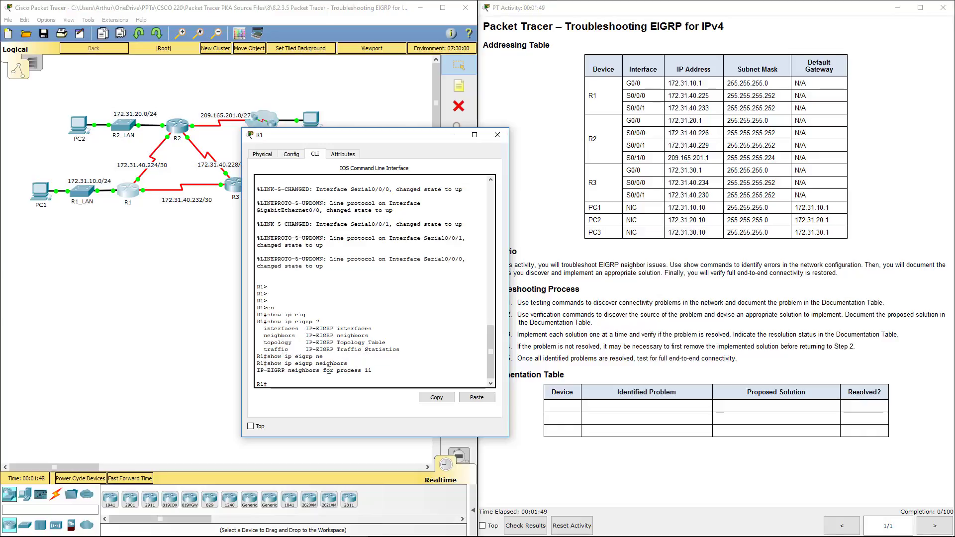
double_click(368, 370)
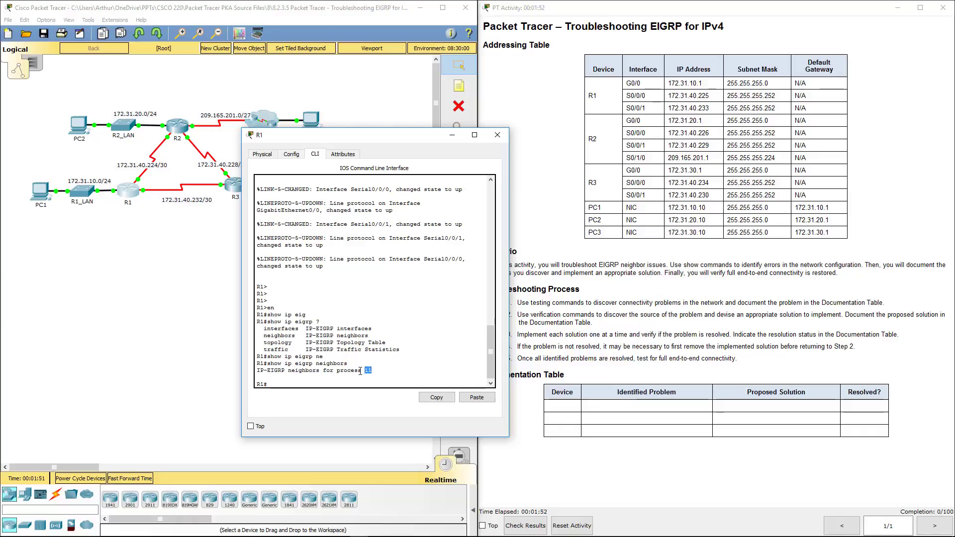
- Close R1's window and enter privileged mode in R2's CLI
click(497, 135)
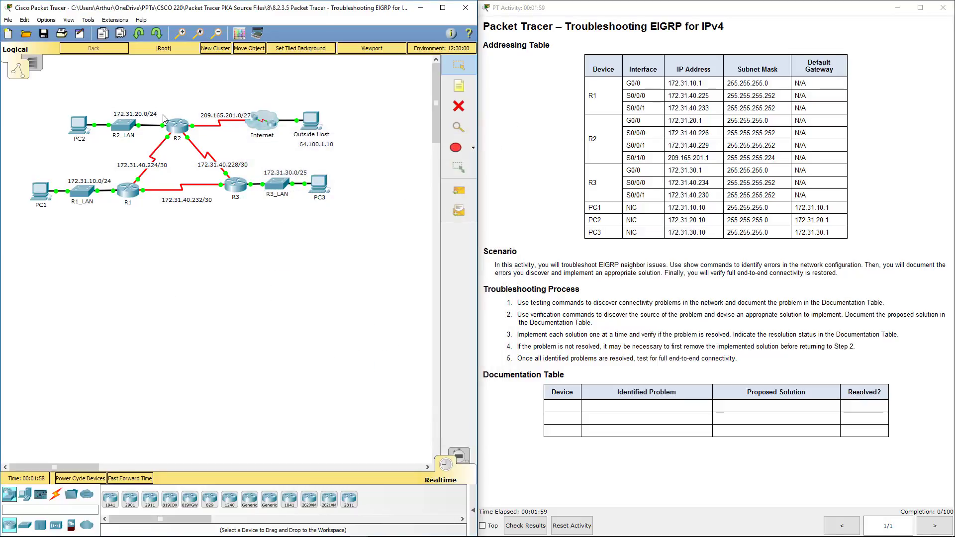
click(175, 130)
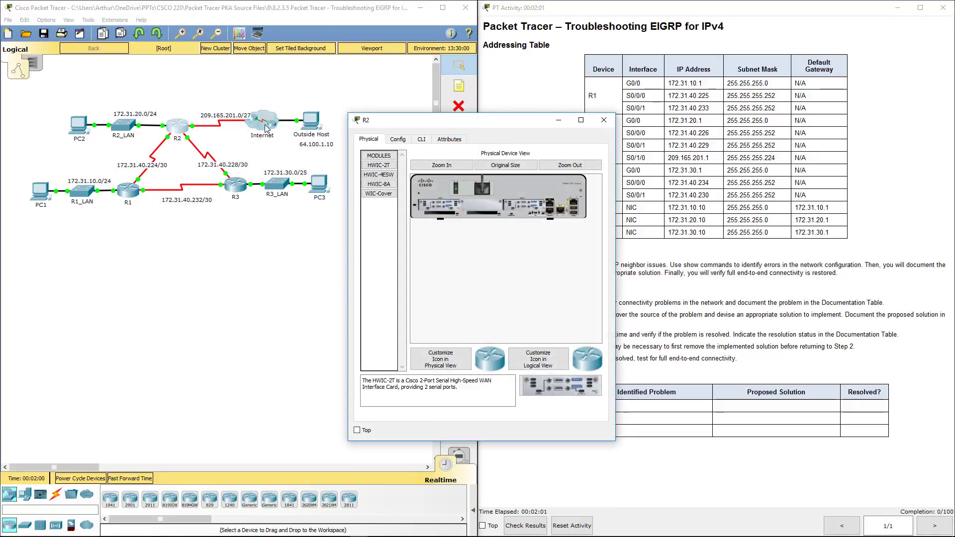
click(422, 138)
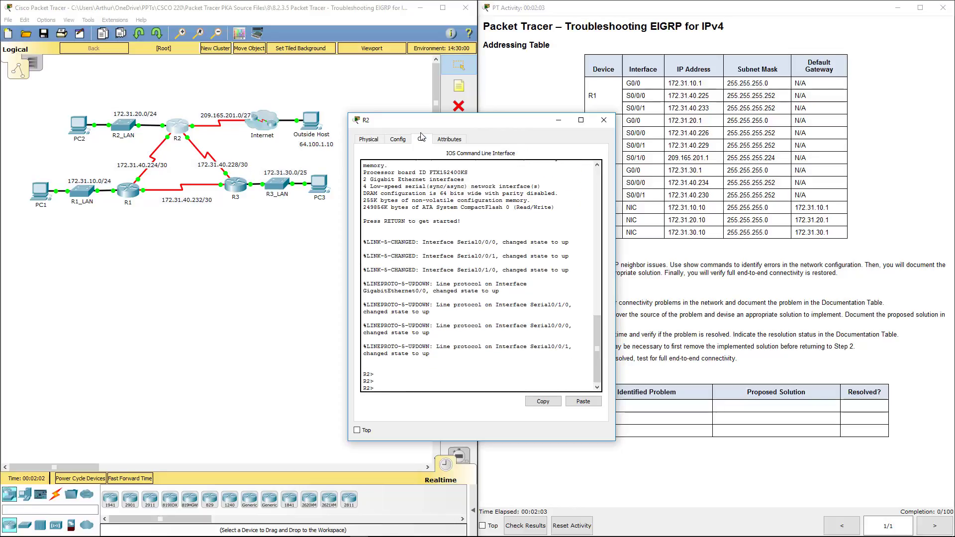
text(en)
key(Return)
- Run show ip eigrp neighbors on R2, showing process 1 with no neighbors
text(show)
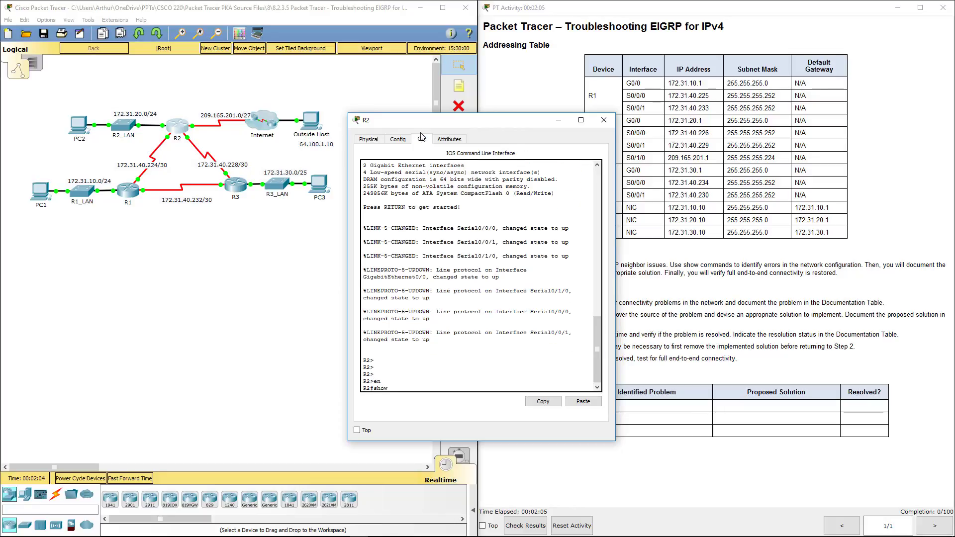
text( ei)
key(Tab)
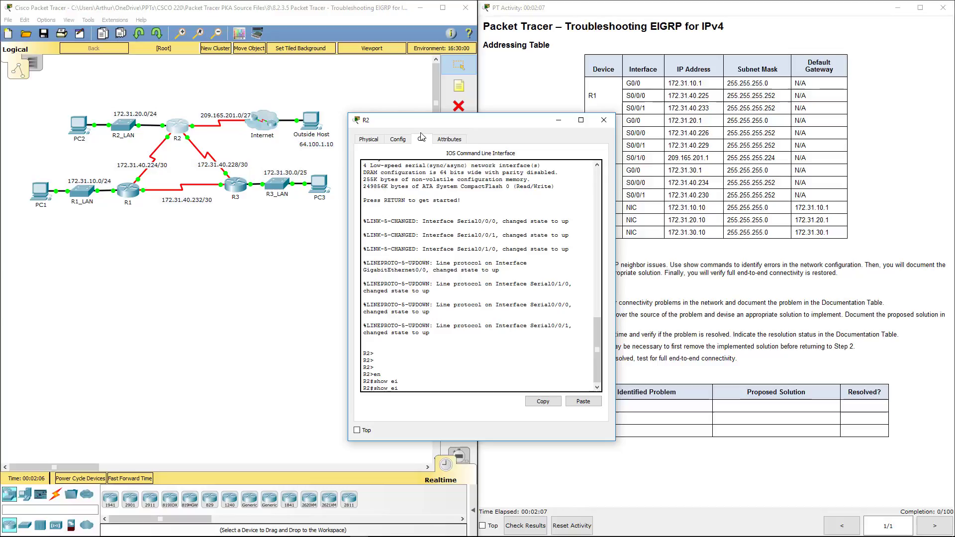
text(gr)
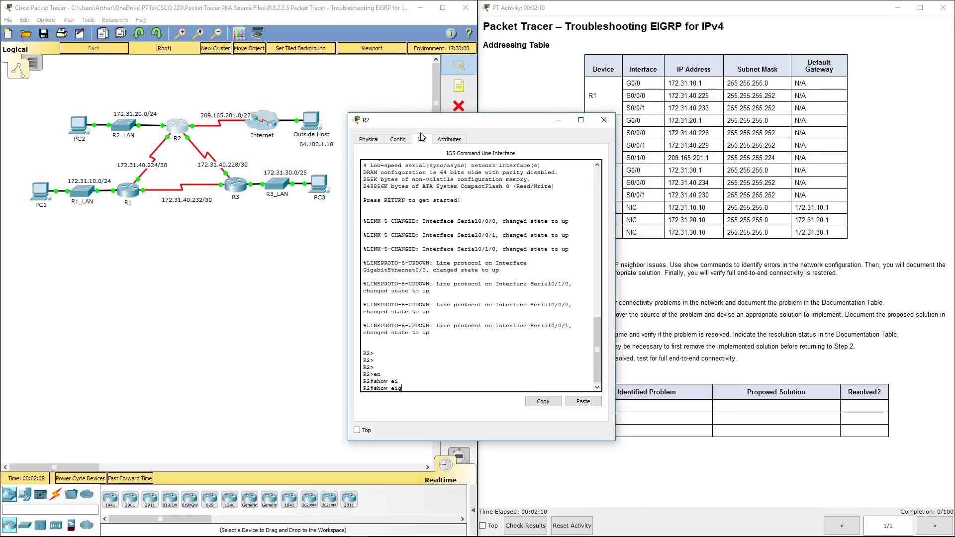
key(Tab)
key(BackSpace)
key(BackSpace)
key(BackSpace)
key(BackSpace)
key(BackSpace)
key(BackSpace)
key(BackSpace)
key(BackSpace)
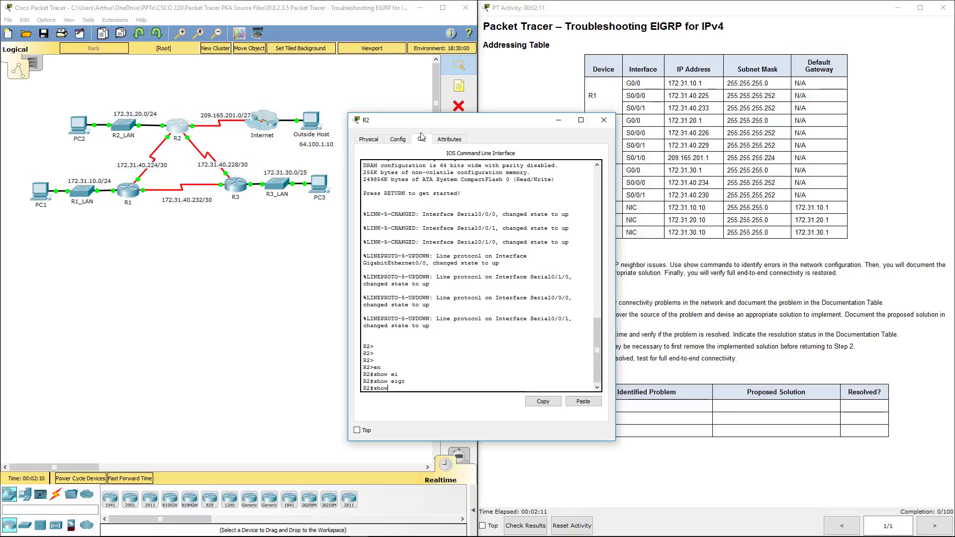
text(show ip e)
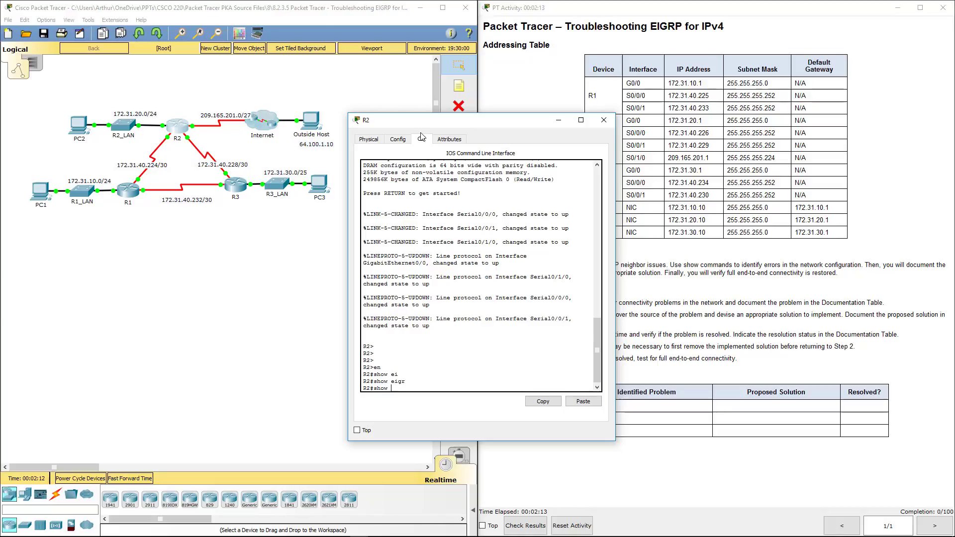
text(i)
key(Tab)
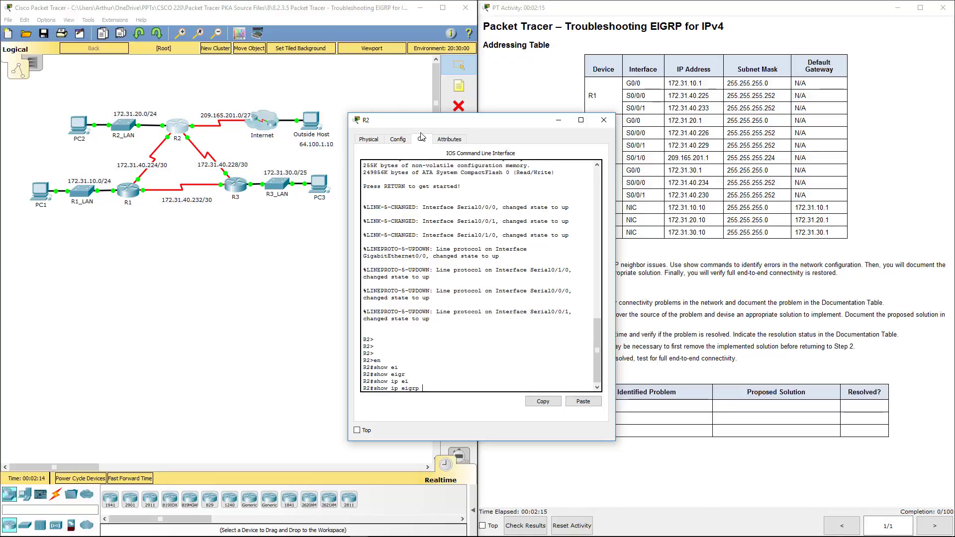
text(ne)
key(Tab)
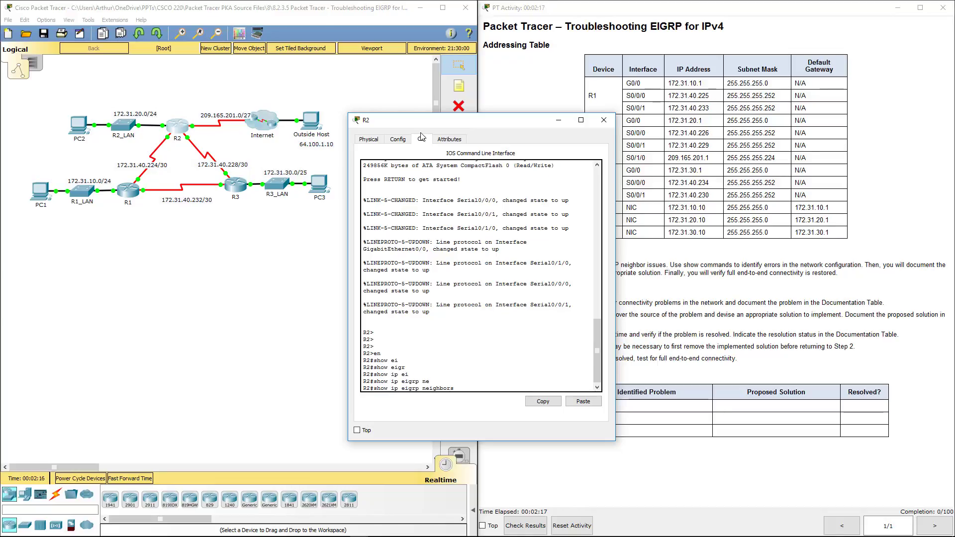
key(Return)
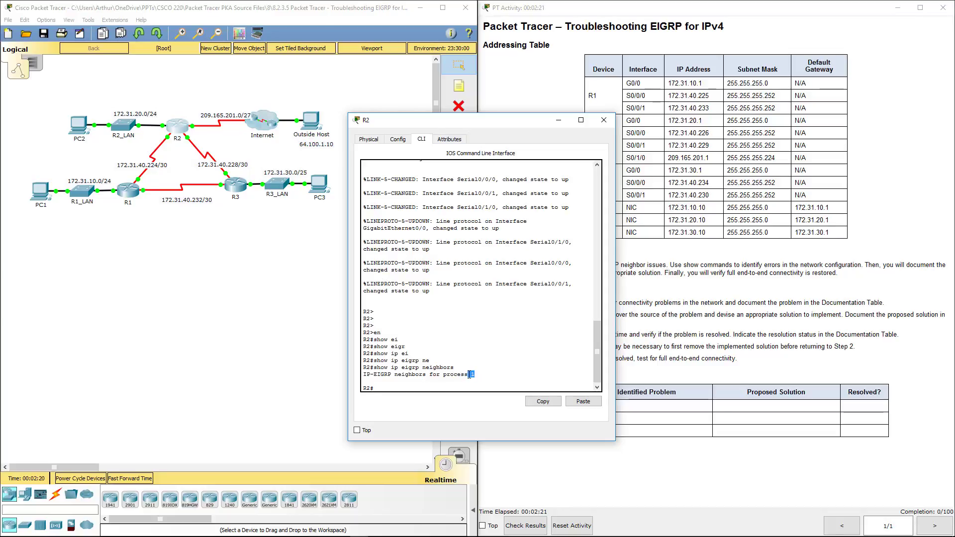
drag(473, 376, 339, 375)
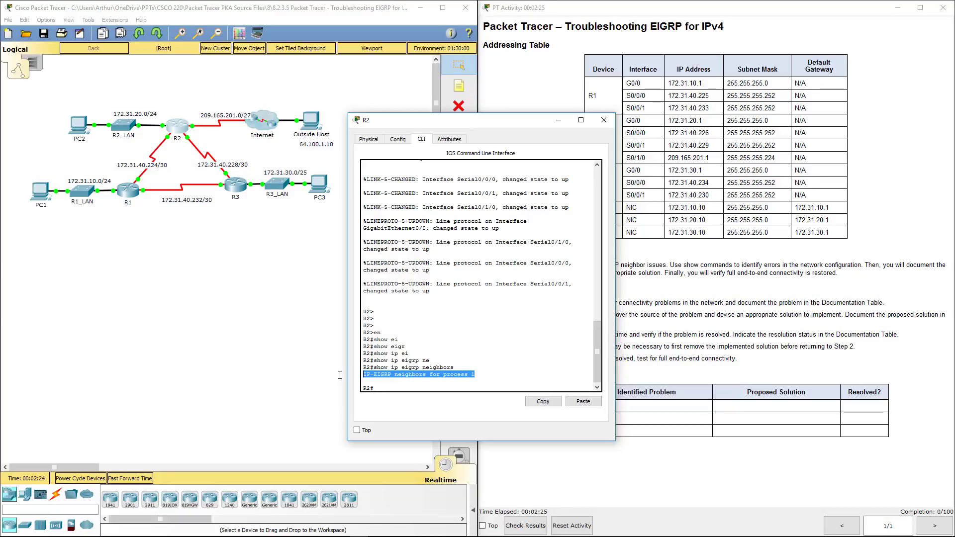
- Close R2's window and enter privileged mode in R3's CLI
click(604, 120)
click(237, 193)
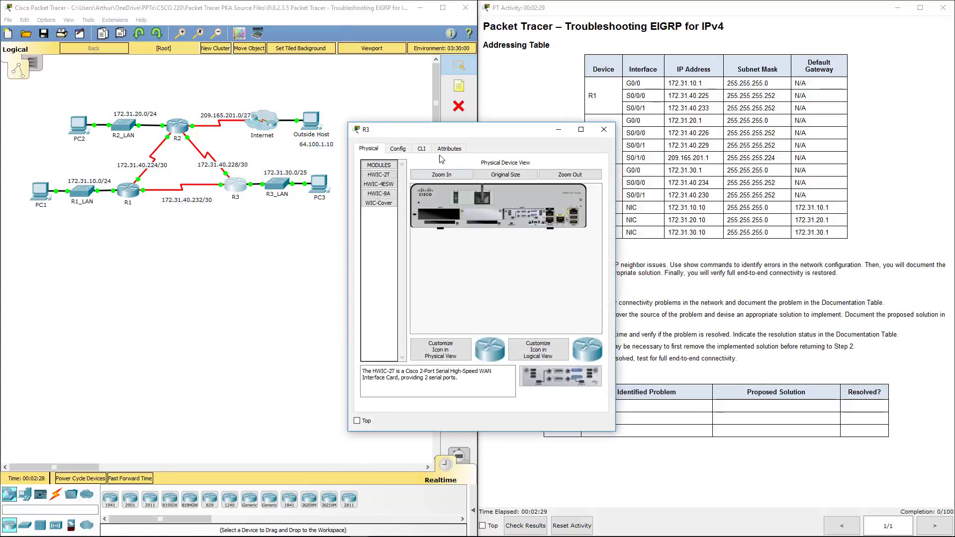
click(421, 149)
key(Return)
key(Return)
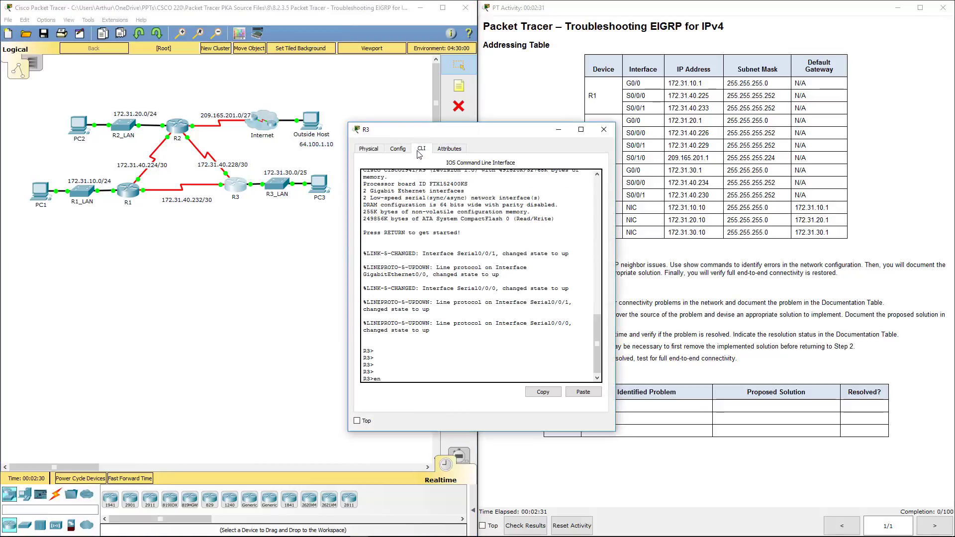
text(en)
key(Return)
- Run show ip eigrp neighbors on R3, confirming process 1 has no neighbors
text(show ip ei)
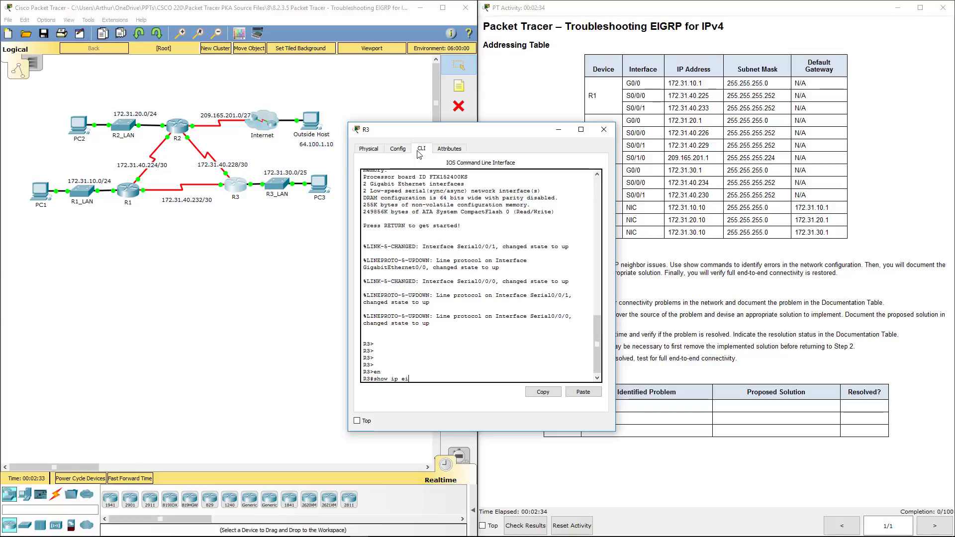
key(Tab)
text(n)
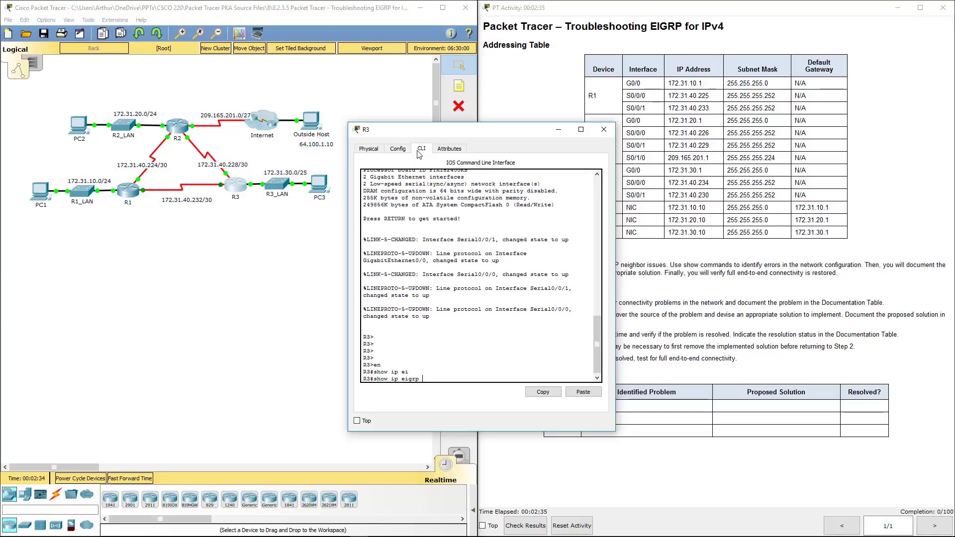
text(e)
key(Tab)
key(Return)
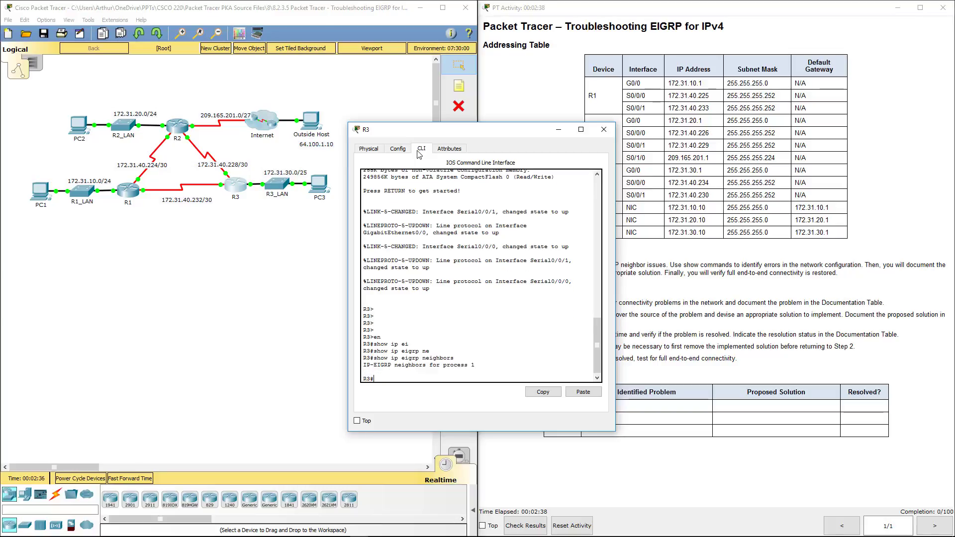
drag(475, 365, 354, 366)
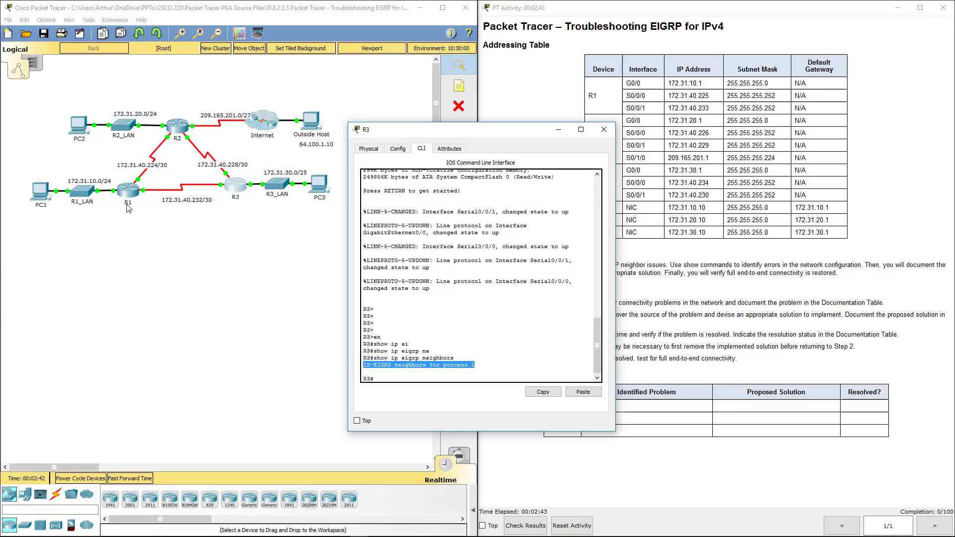
- Display R1's running configuration and copy its router eigrp 11 block
click(604, 131)
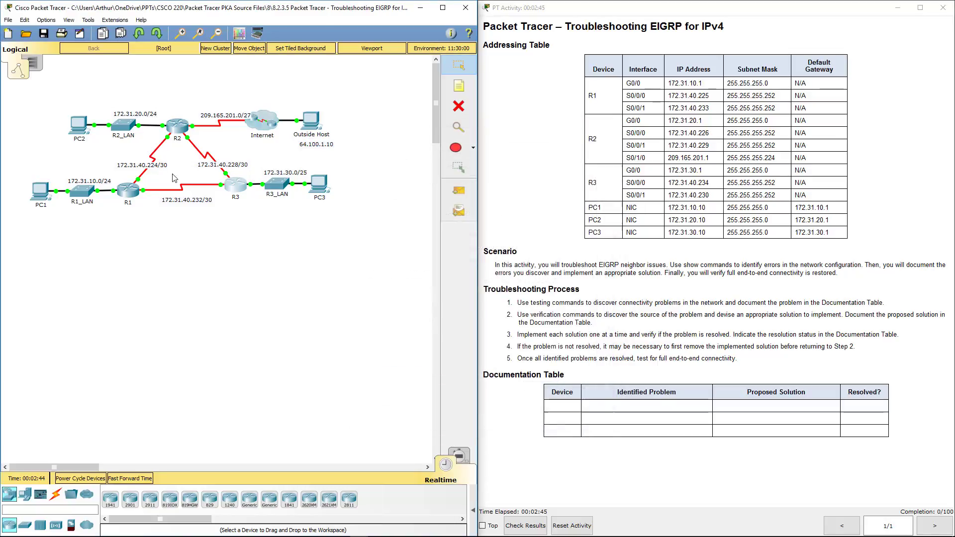
click(128, 190)
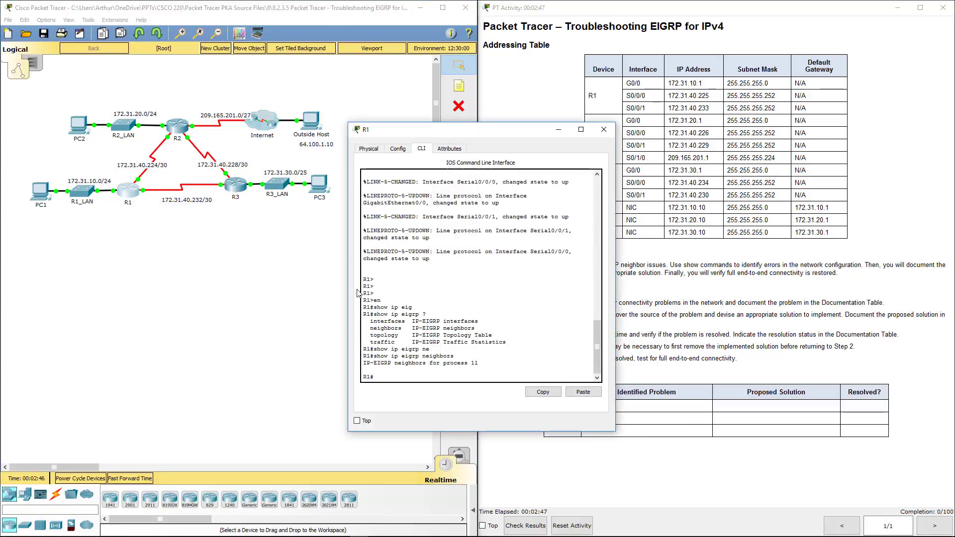
key(Return)
key(Return)
key(Return)
key(Return)
key(Return)
key(Return)
key(Return)
key(Return)
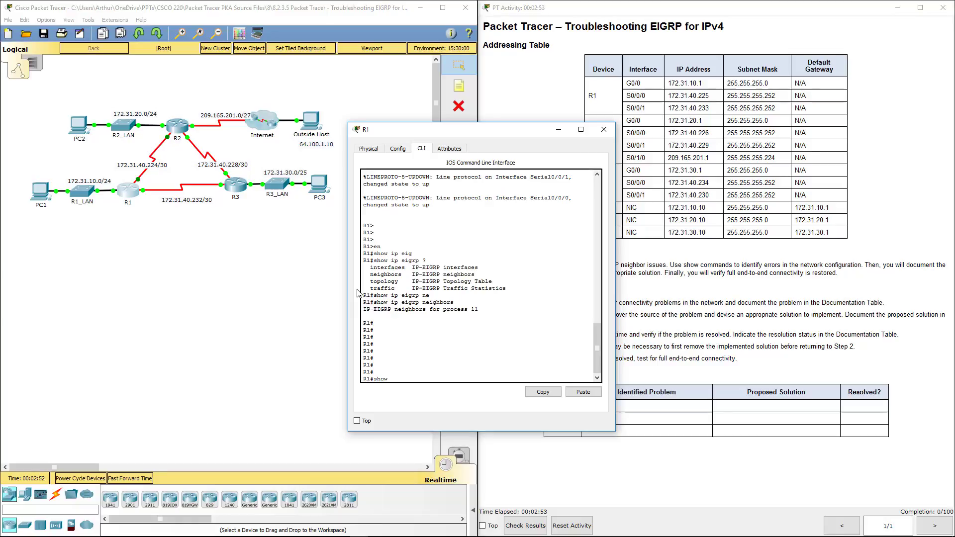
text(run)
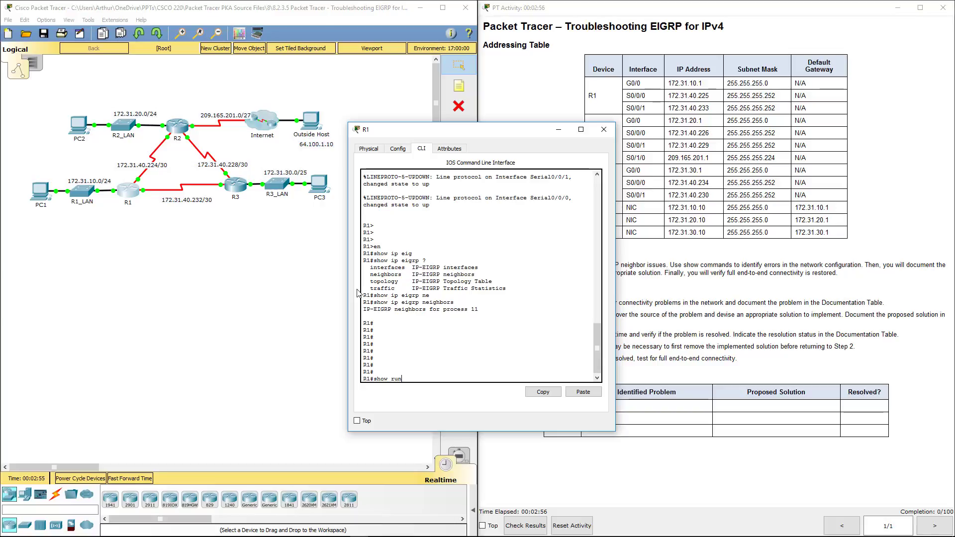
key(Return)
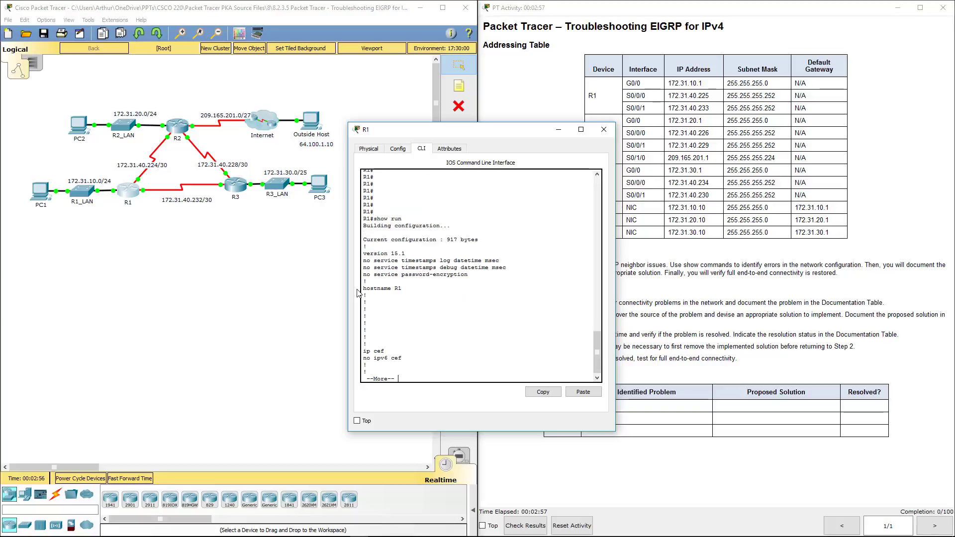
key(space)
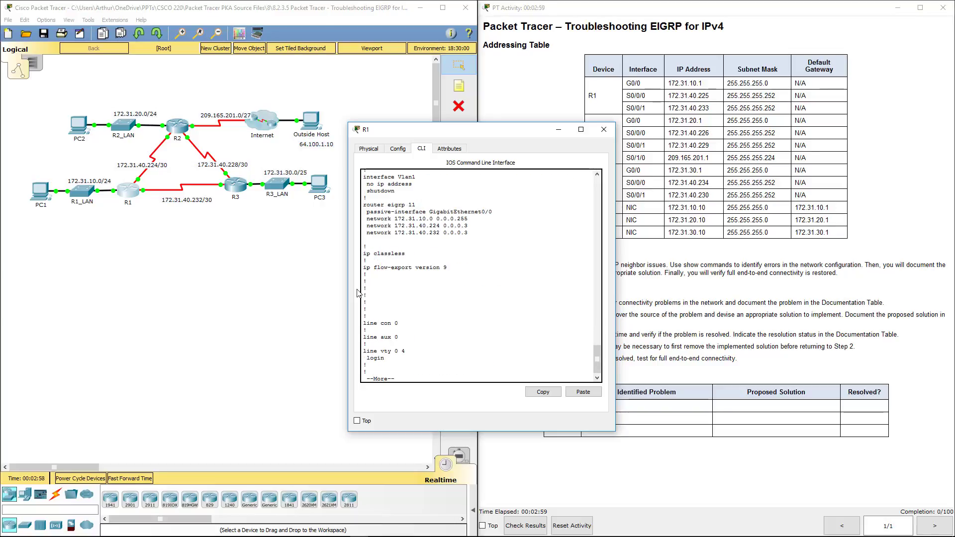
drag(364, 205, 477, 234)
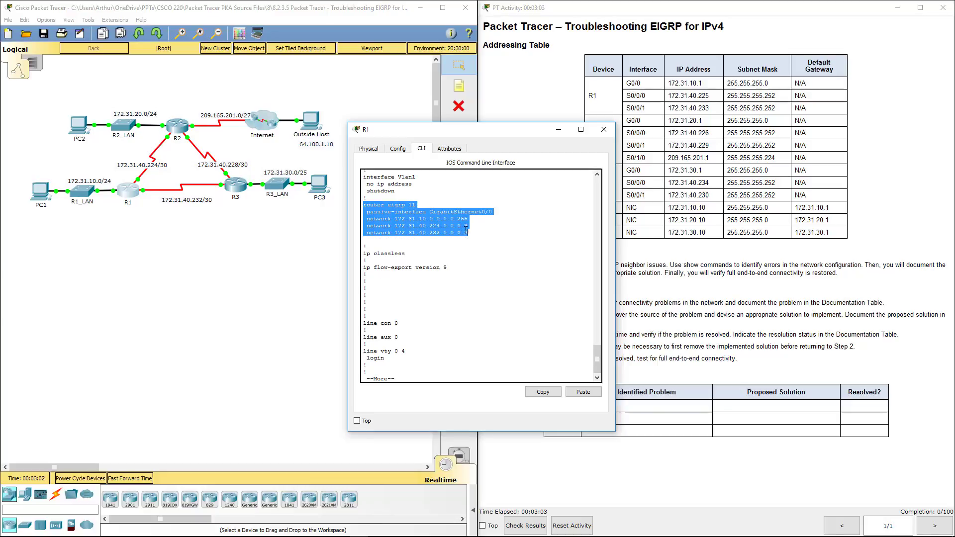
click(550, 393)
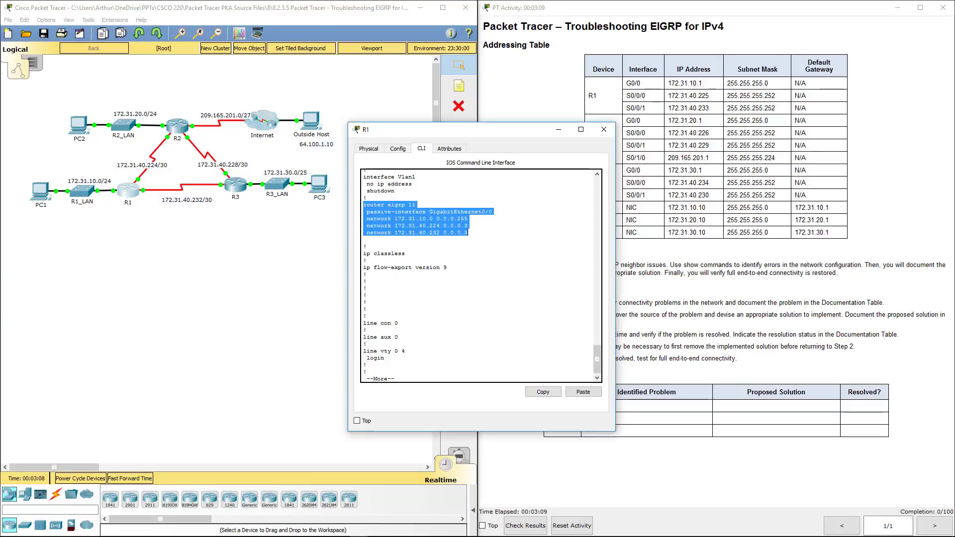
- Paste R1's EIGRP block into Notepad and edit it to read router eigrp 1
key(alt+Tab)
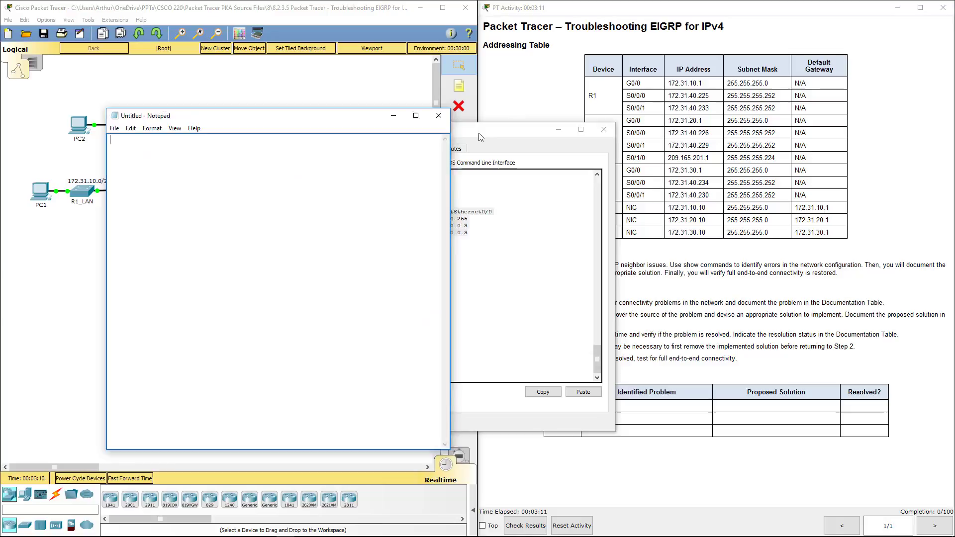
drag(517, 134, 627, 140)
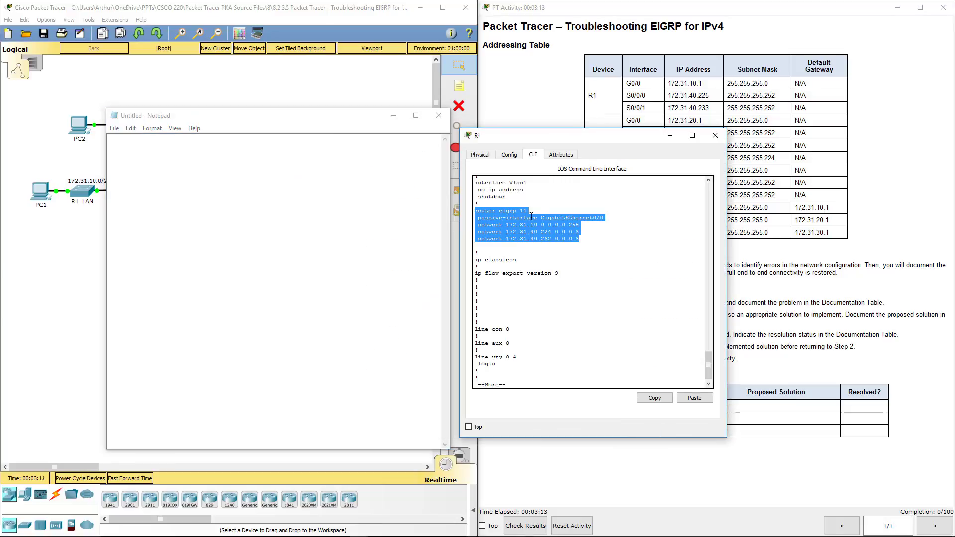
click(646, 398)
click(271, 282)
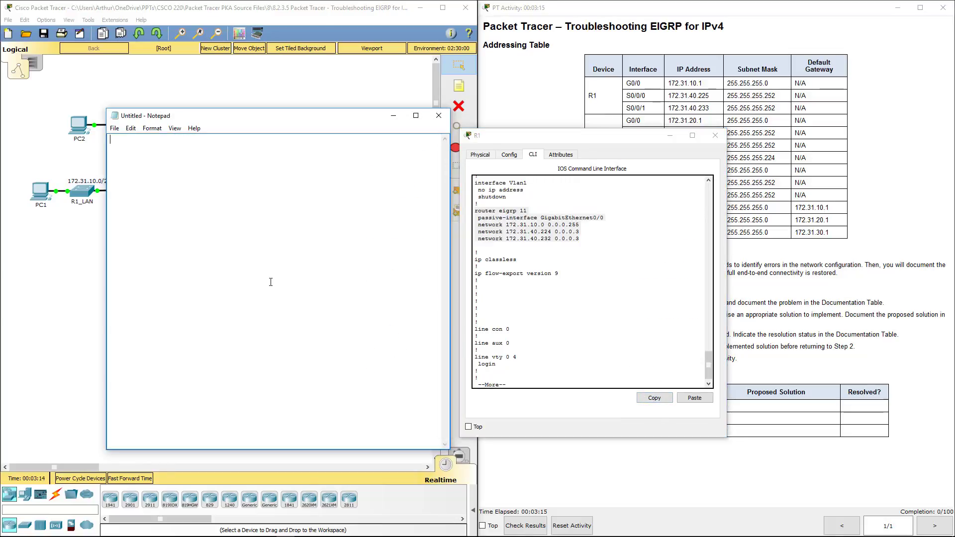
key(ctrl+v)
click(181, 141)
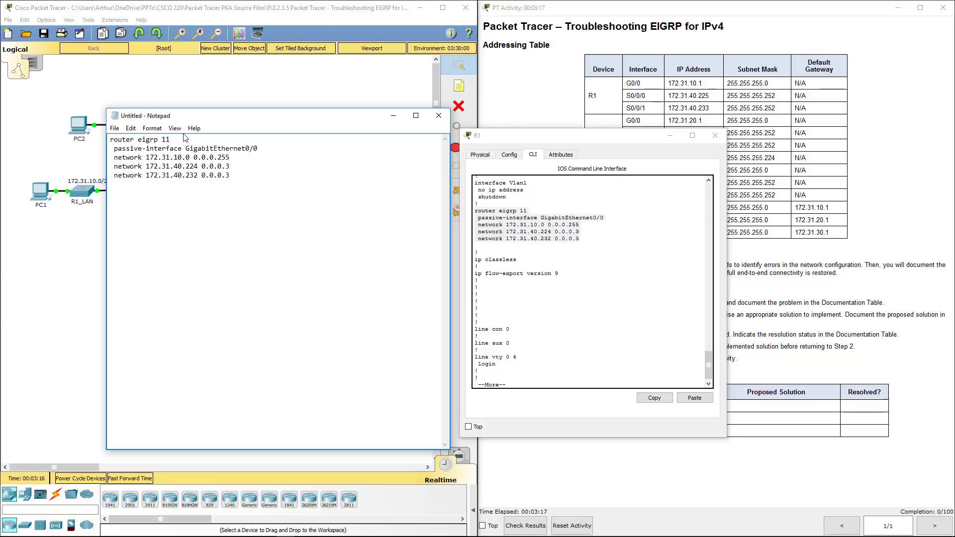
key(BackSpace)
drag(264, 179, 81, 141)
click(588, 354)
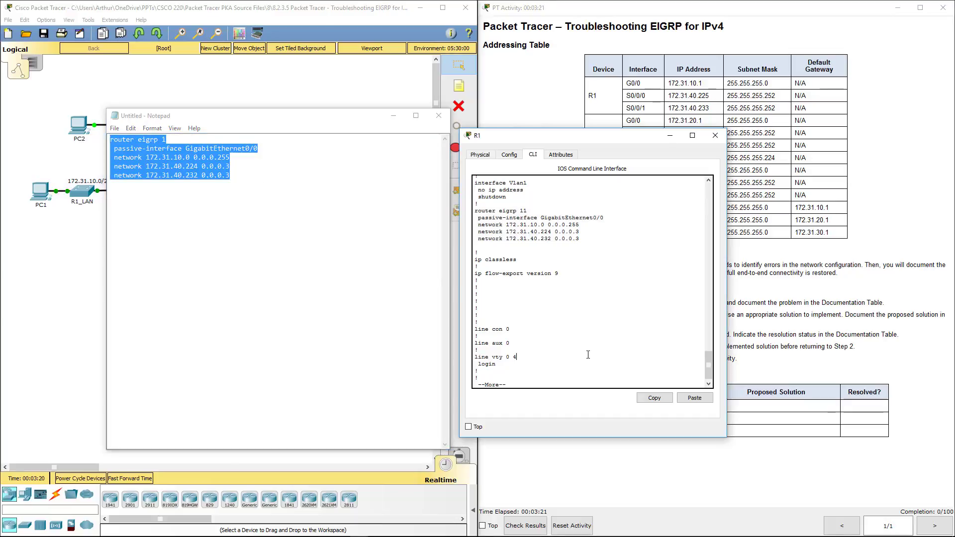
key(Return)
key(Return)
key(Return)
key(Return)
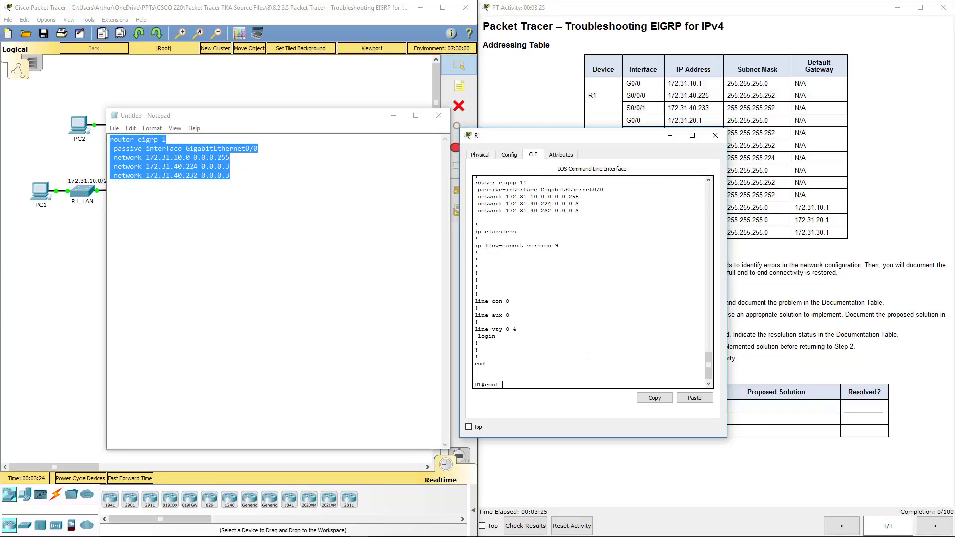
- Remove EIGRP process 11 from R1 with no router eigrp 11 in global configuration
text(conf t)
key(Return)
text(no)
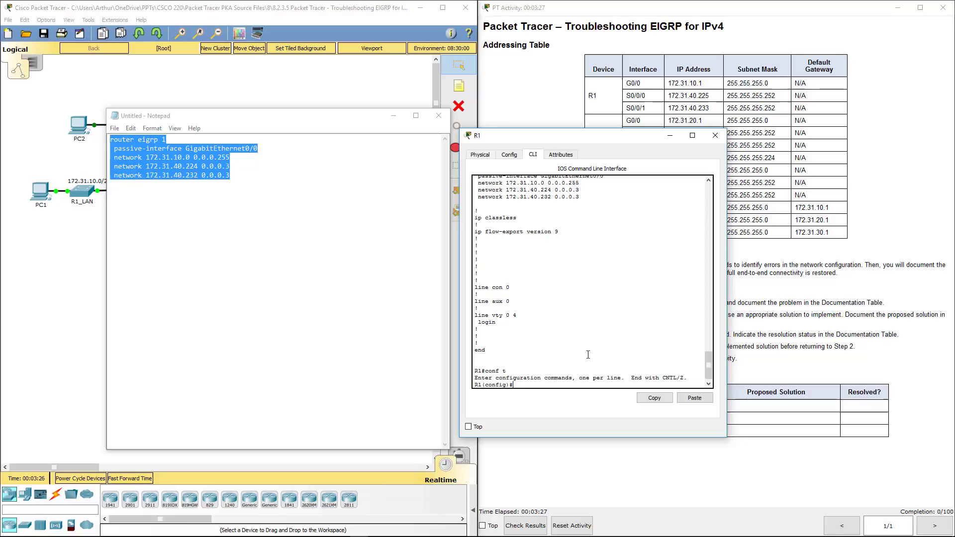
text( router eigrp 11)
key(Return)
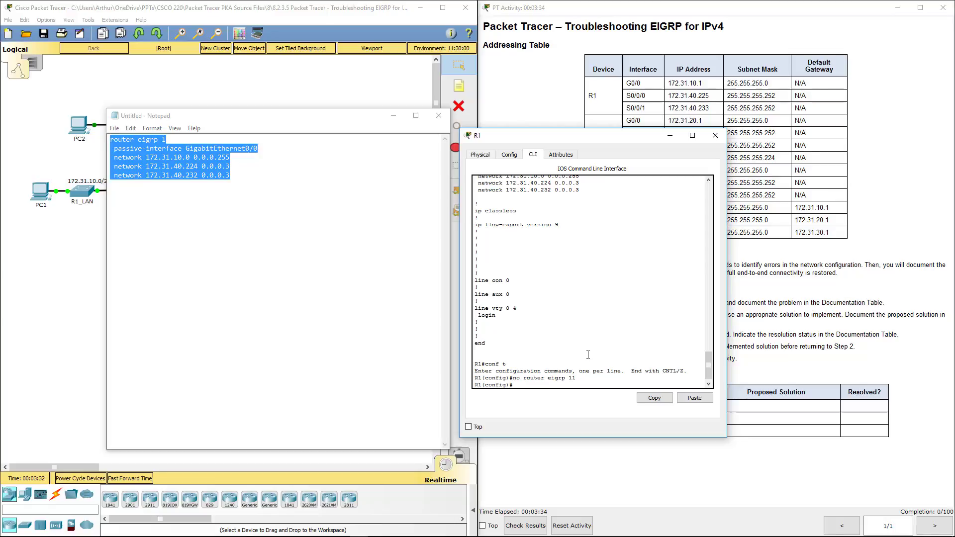
- Paste the edited router eigrp 1 configuration into R1, forming adjacencies with 172.31.40.226 and 172.31.40.234
click(226, 185)
key(ctrl+a)
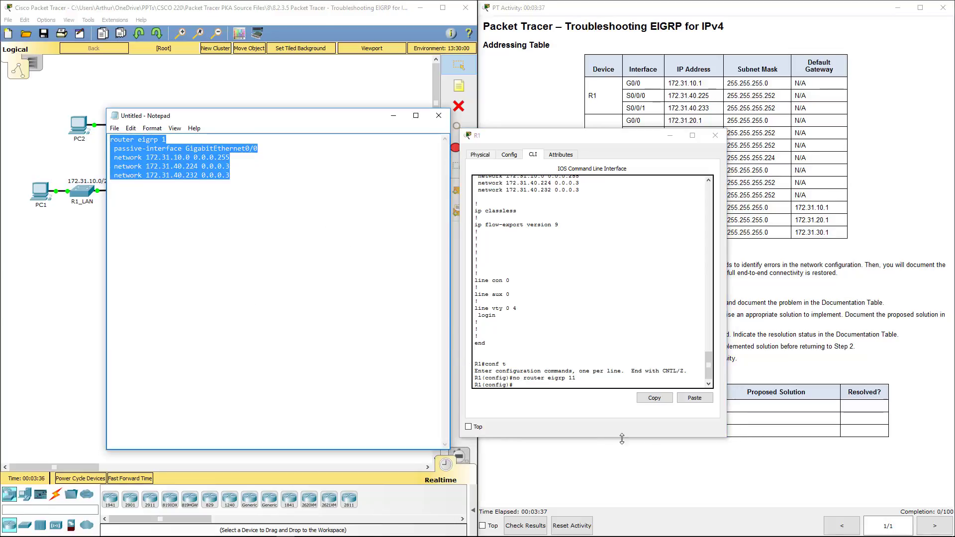
click(694, 397)
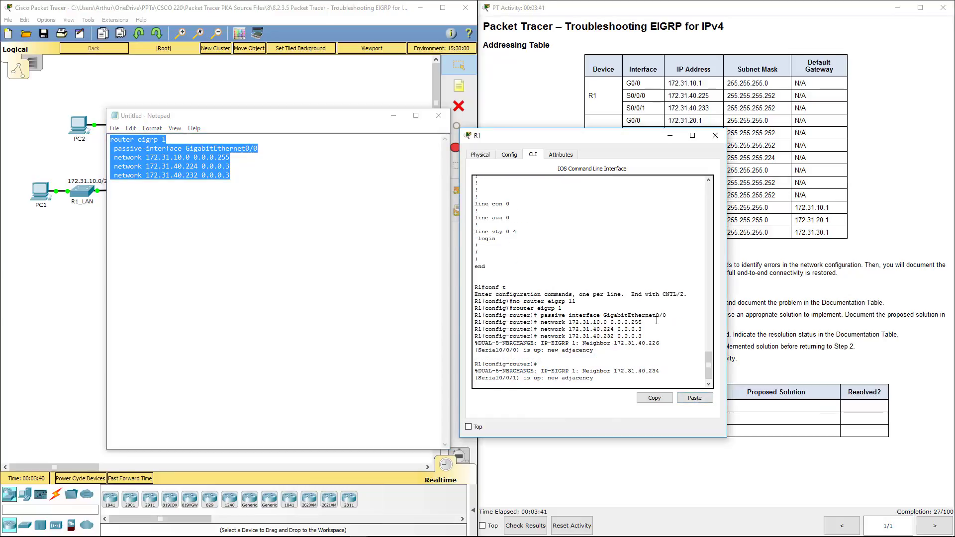
key(Return)
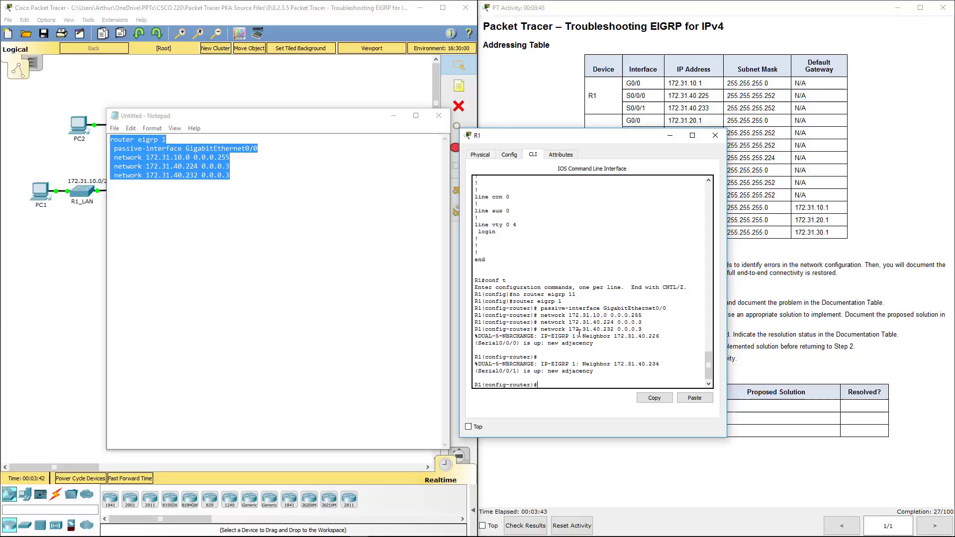
drag(475, 336, 553, 360)
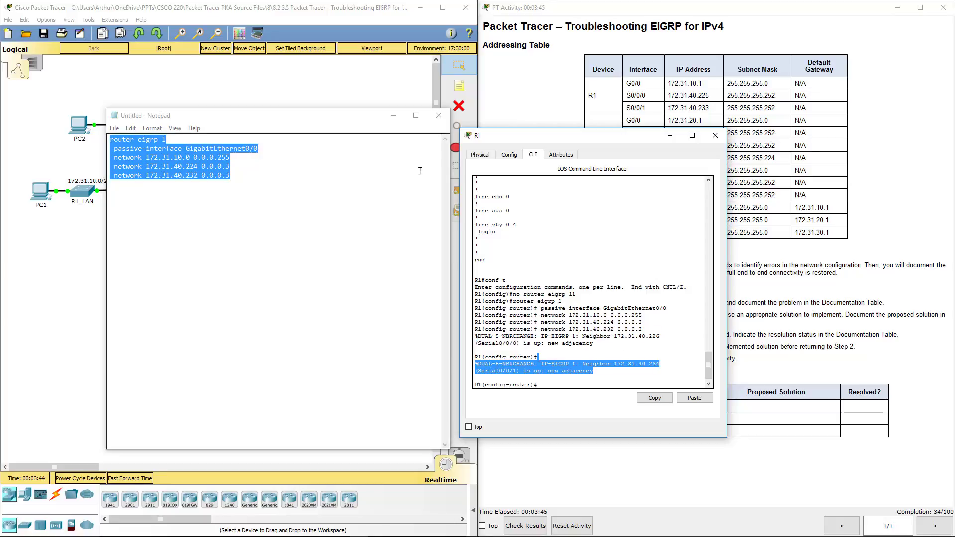
drag(374, 117, 147, 119)
click(167, 119)
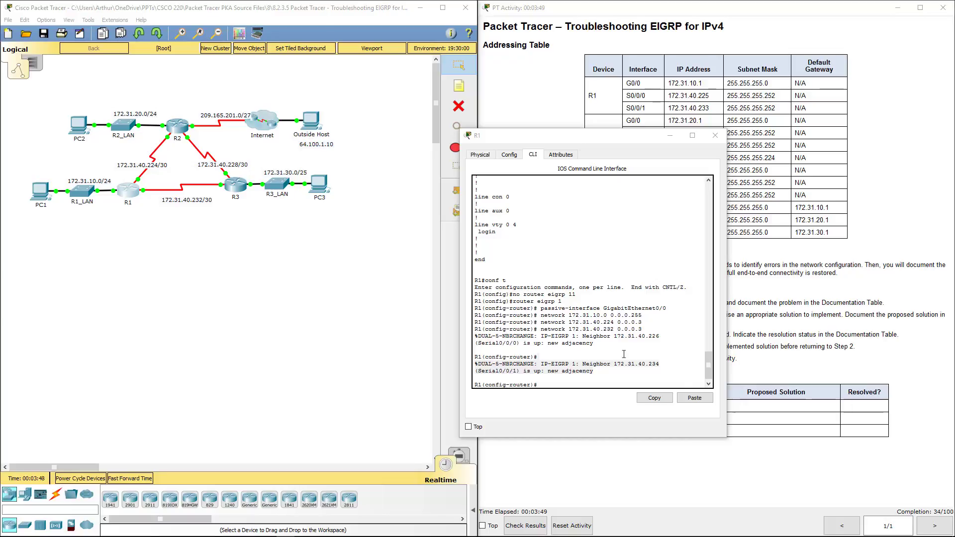
- Exit configuration and list R1's EIGRP neighbors: 172.31.40.226 on Se0/0/0 and 172.31.40.234 on Se0/0/1
click(604, 298)
key(Return)
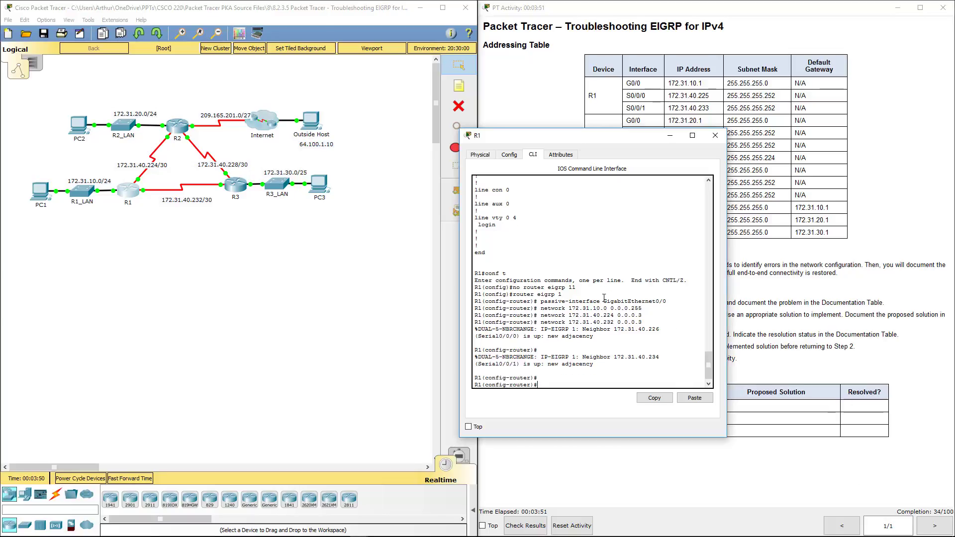
text(end)
key(Return)
text(show ip eigrp neighbors)
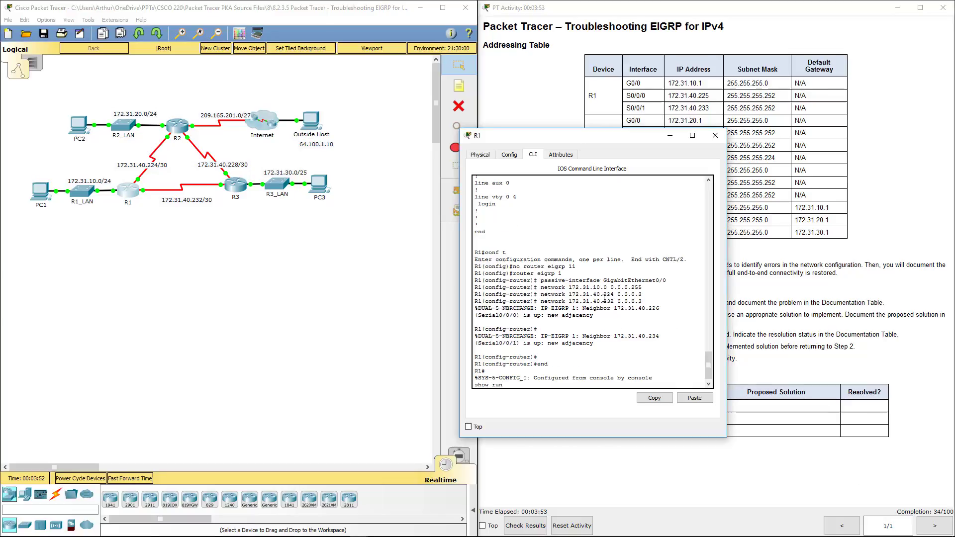
key(Return)
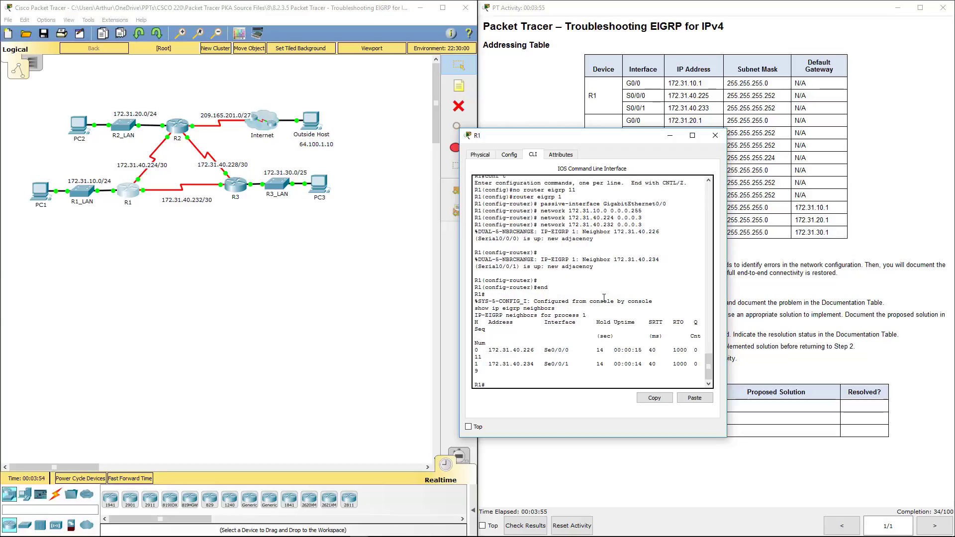
drag(726, 288, 879, 289)
drag(689, 136, 307, 115)
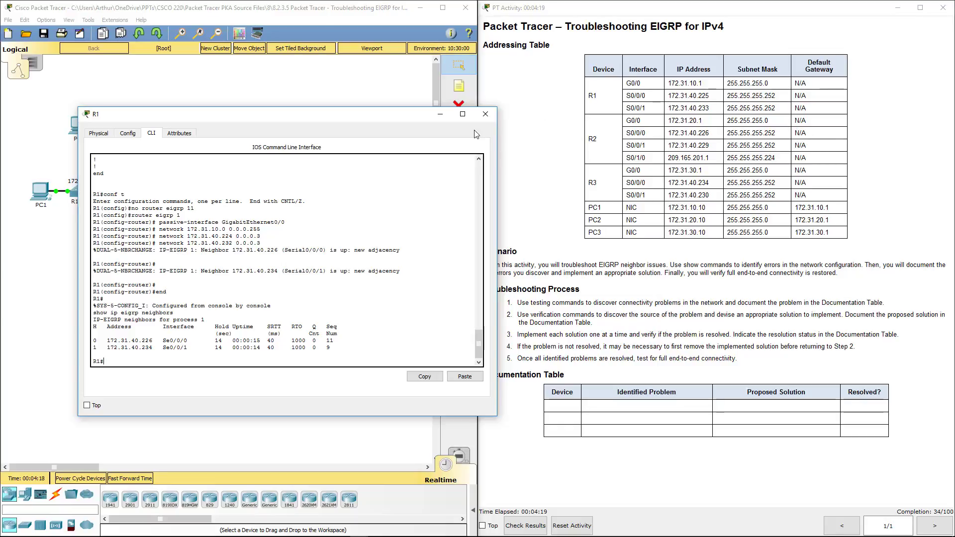
- Close R1 and rerun show ip eigrp neighbors on R2, showing neighbor 172.31.40.225 on Se0/0/0
click(484, 115)
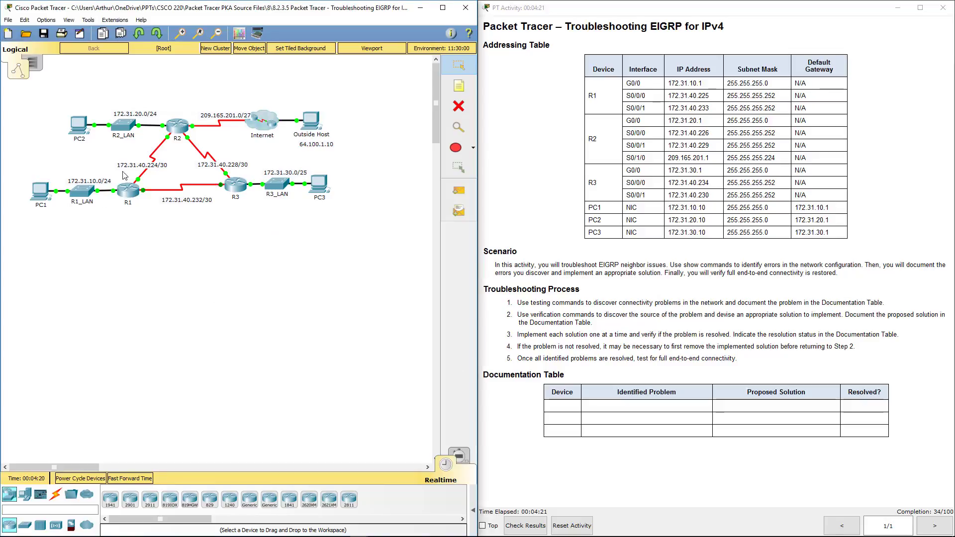
click(171, 131)
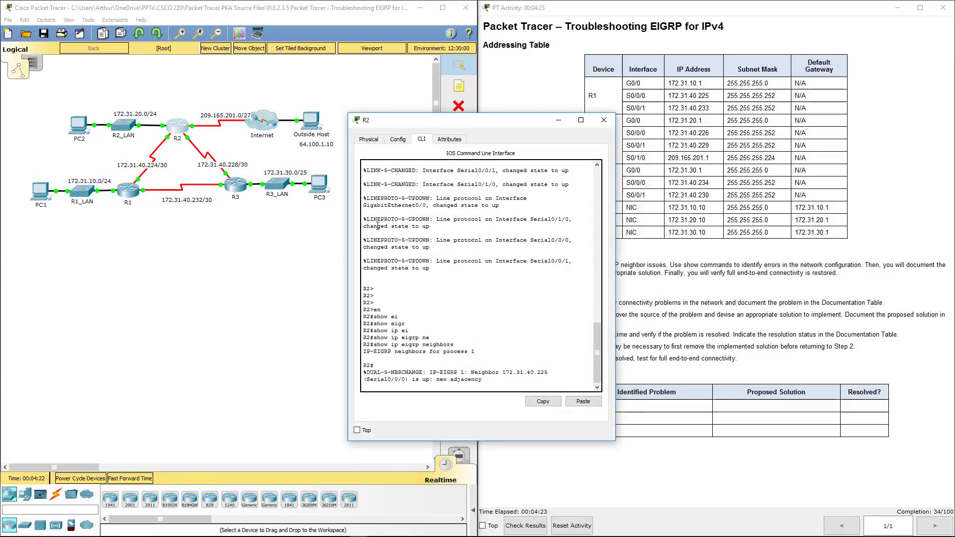
key(Up)
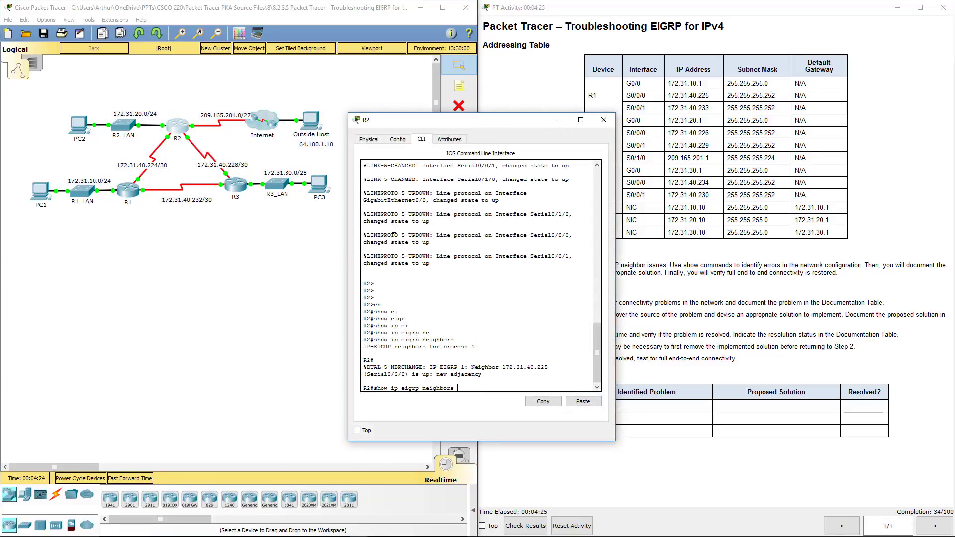
key(Return)
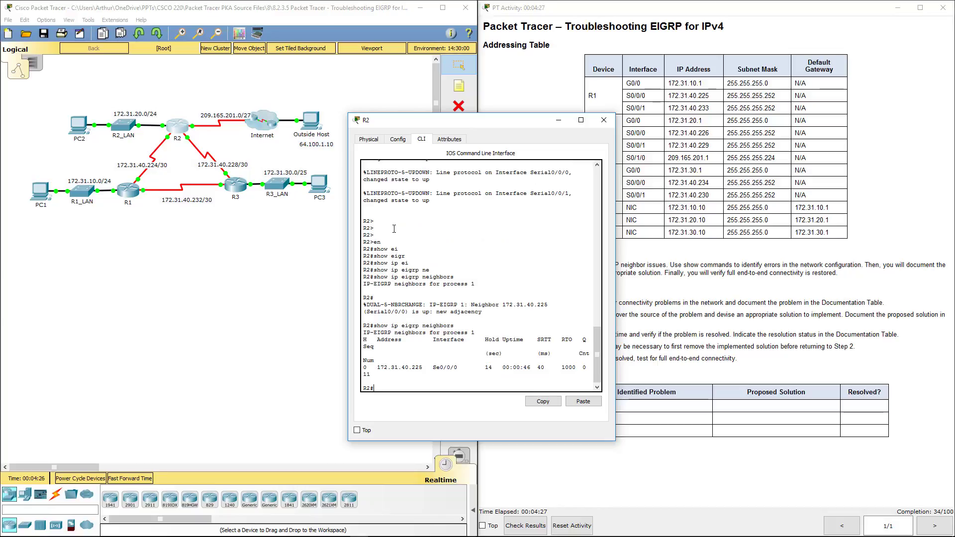
- Widen and reposition R2's console window to uncover R3 and PC3
drag(616, 278, 705, 278)
drag(546, 124, 355, 170)
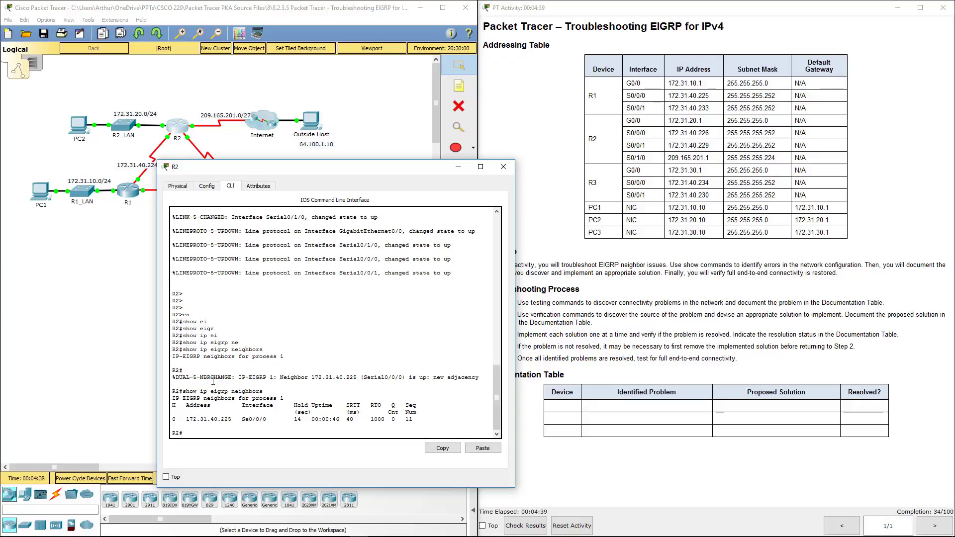
drag(383, 170, 558, 122)
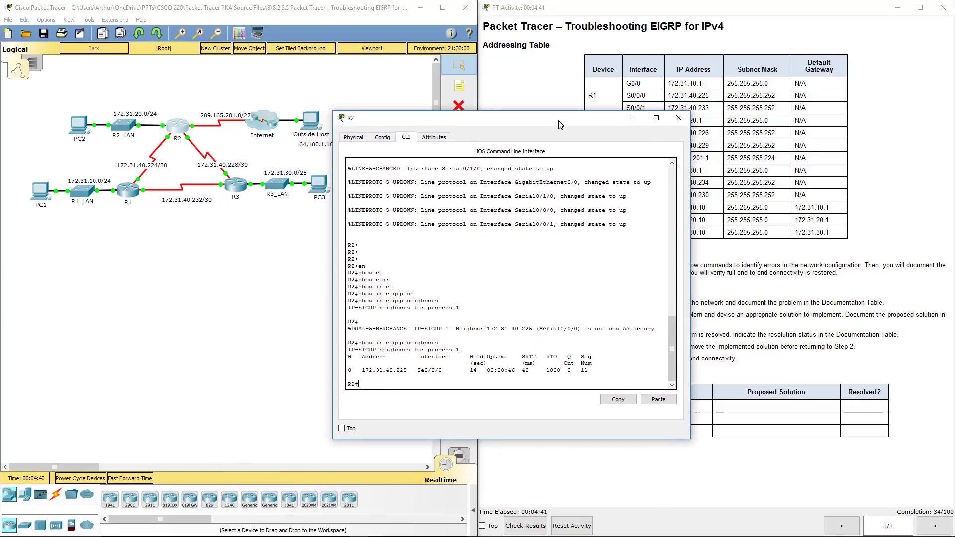
key(Return)
key(Return)
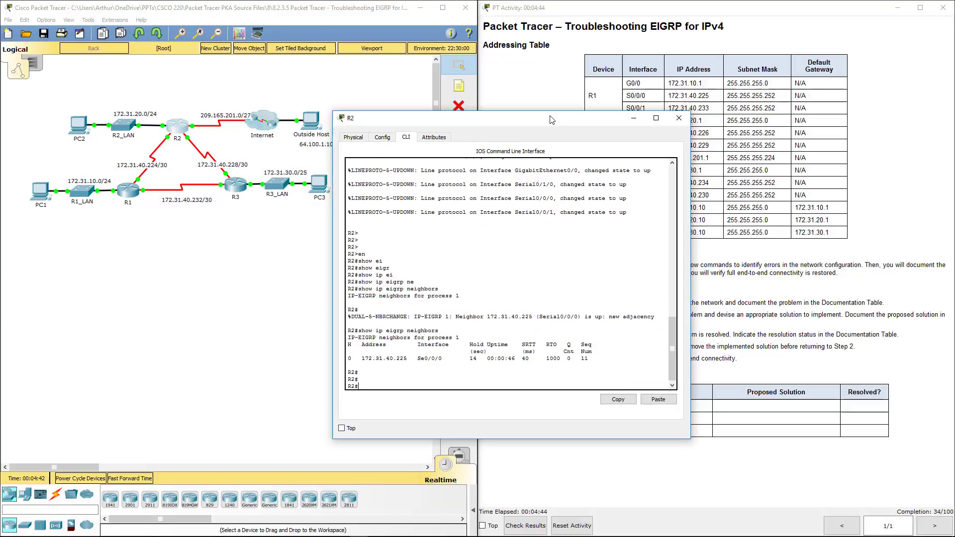
text(do)
- List the show ip eigrp options and display R2's EIGRP topology table, reviewing the default and serial routes
key(Up)
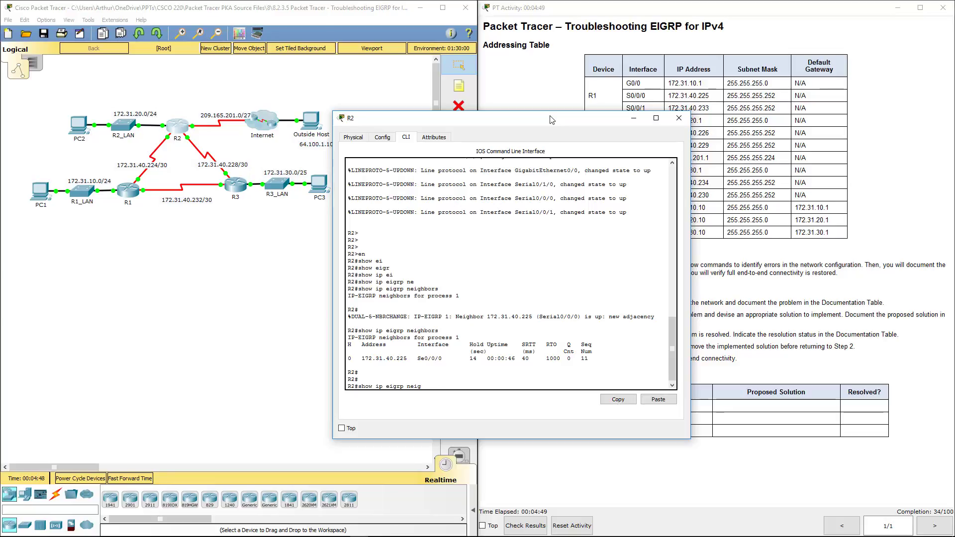
key(BackSpace)
key(BackSpace)
key(BackSpace)
key(BackSpace)
text(\)
key(Return)
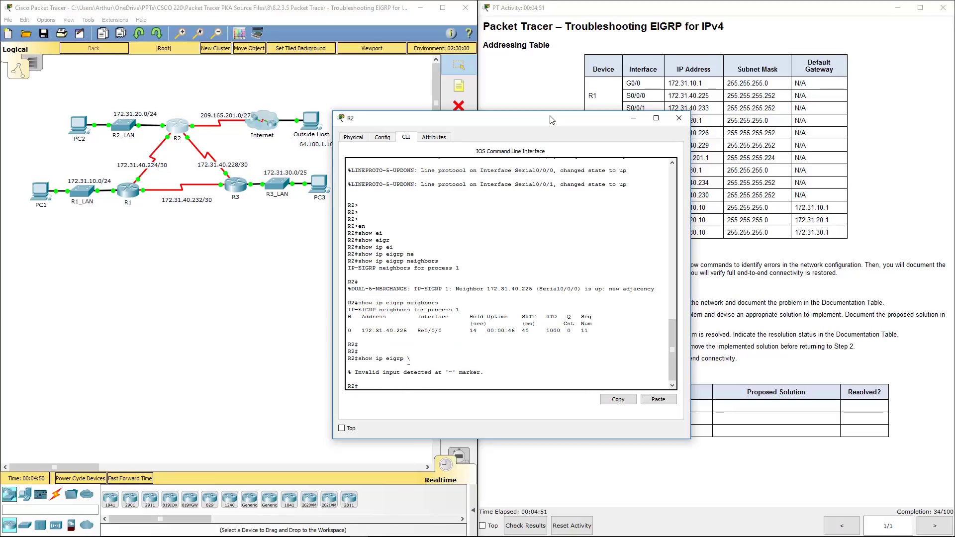
key(Return)
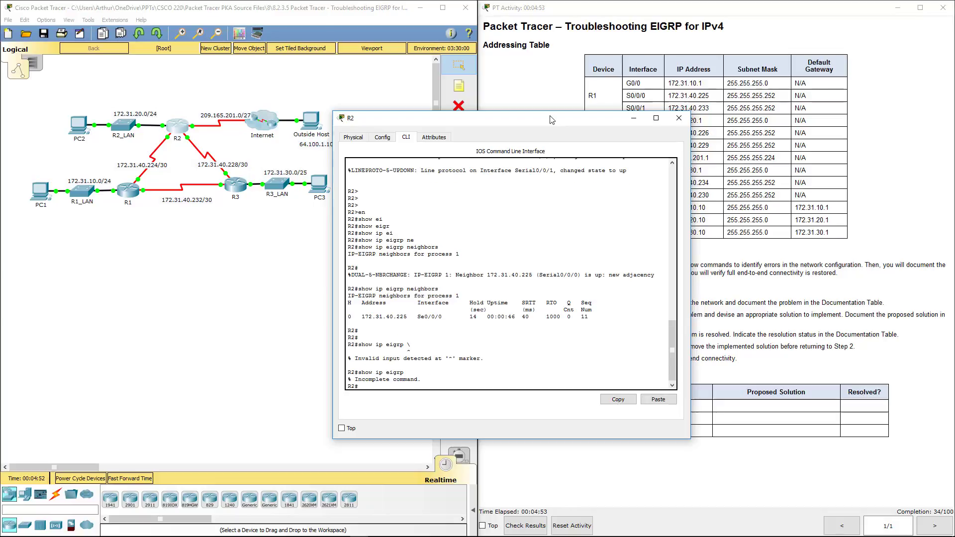
text(?)
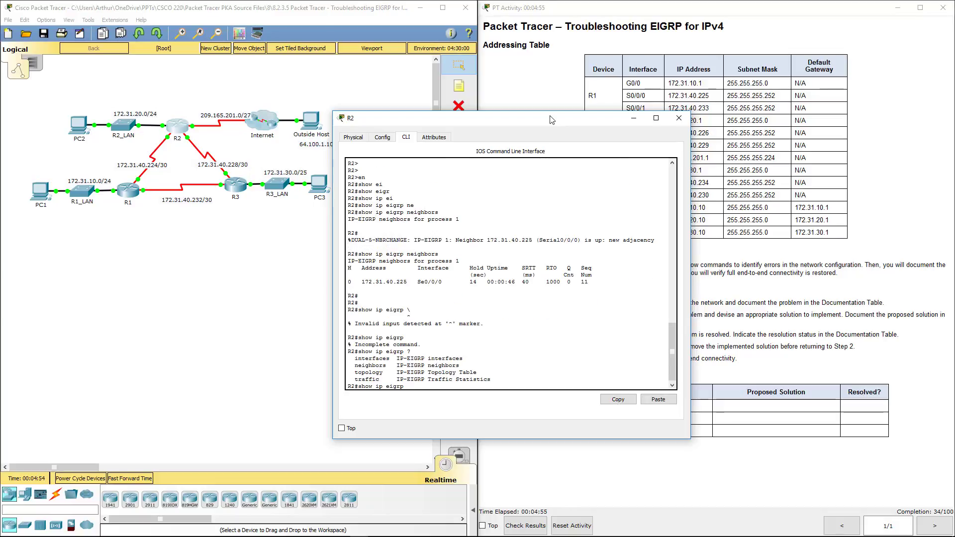
key(Return)
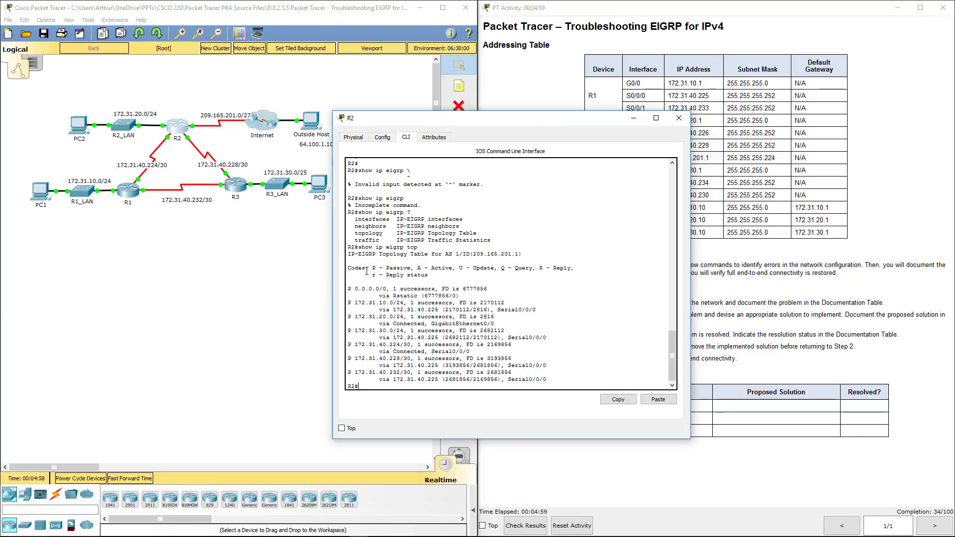
drag(354, 288, 507, 298)
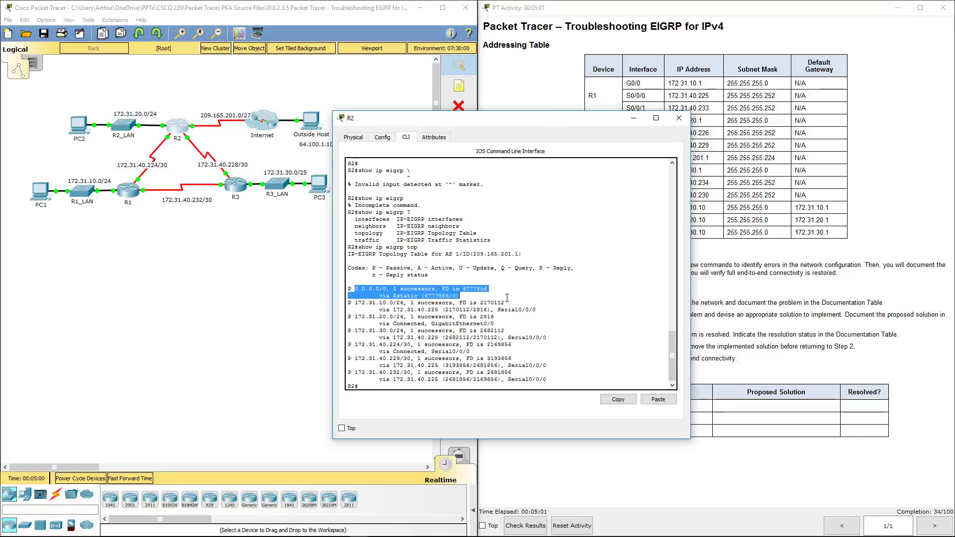
click(435, 317)
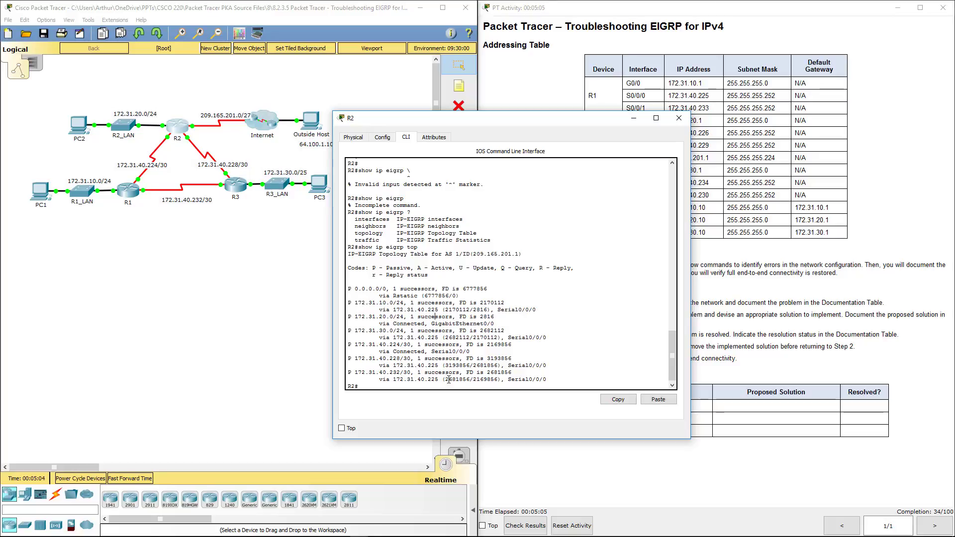
drag(548, 380, 343, 347)
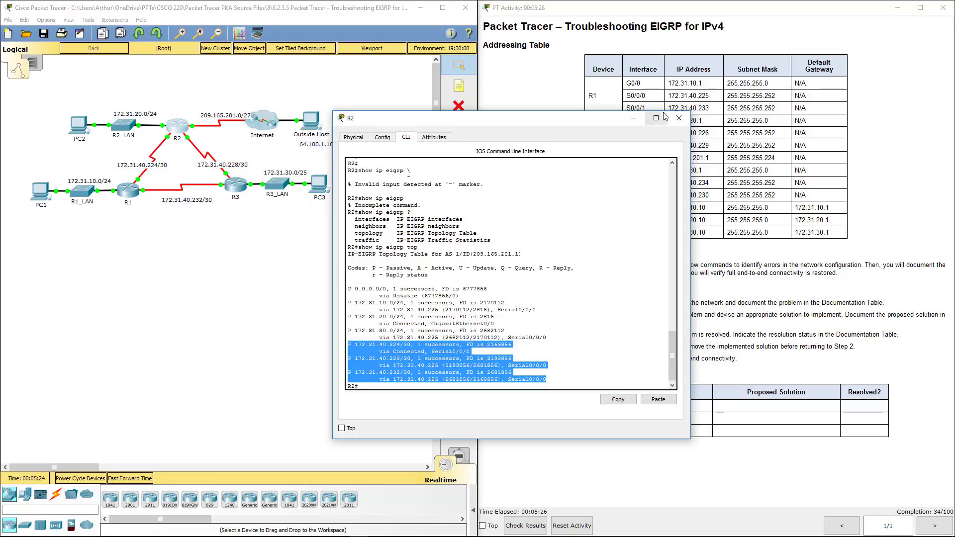
- Show R2's running config, revealing router eigrp 1 networks 172.31.40.224 0.0.0.3 and 172.31.20.0 0.0.0.255
key(Return)
key(Return)
key(Return)
key(Return)
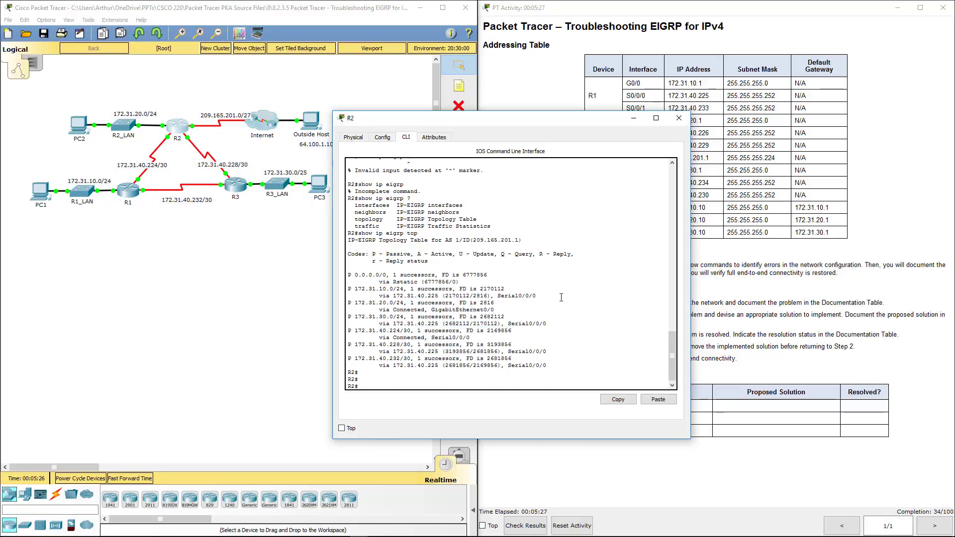
text(show )
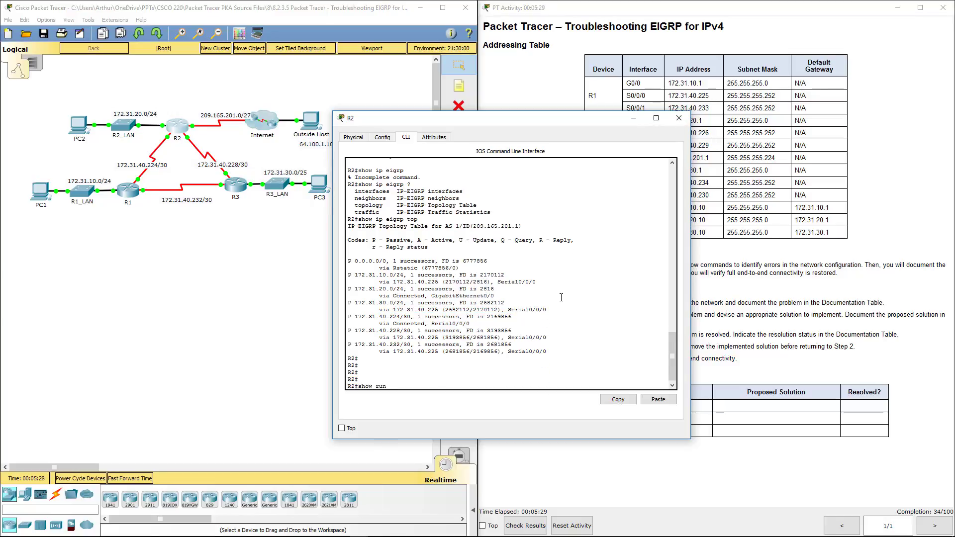
text(run)
key(Return)
key(space)
key(space)
key(space)
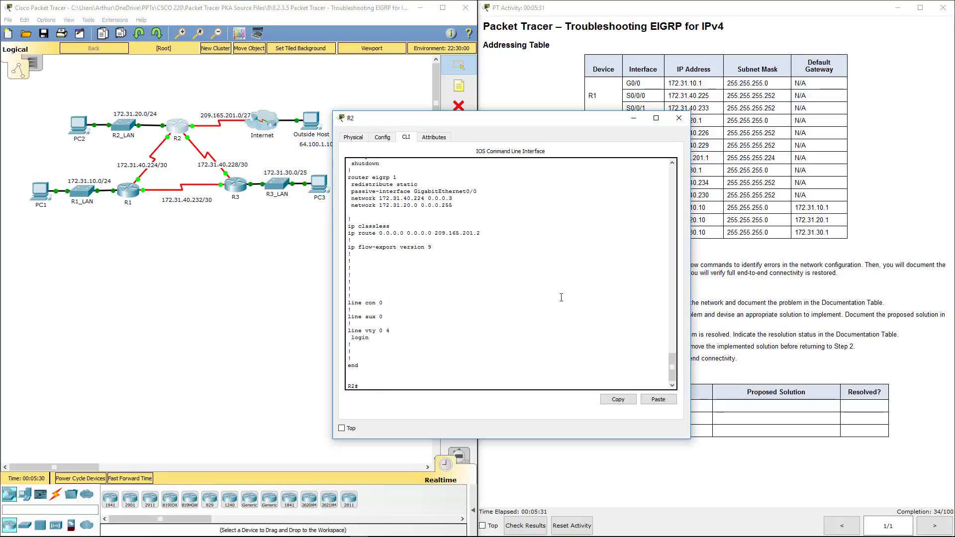
drag(534, 125, 684, 136)
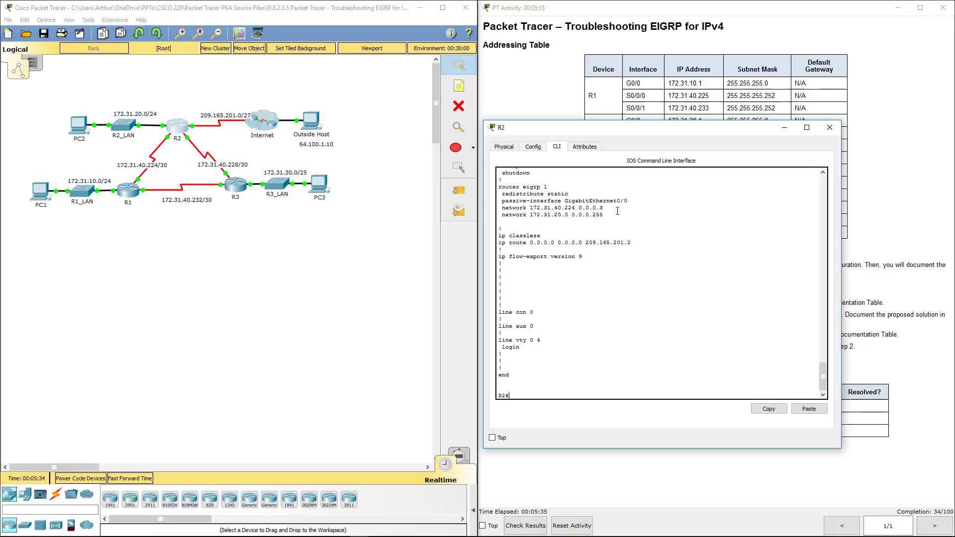
drag(600, 215, 586, 215)
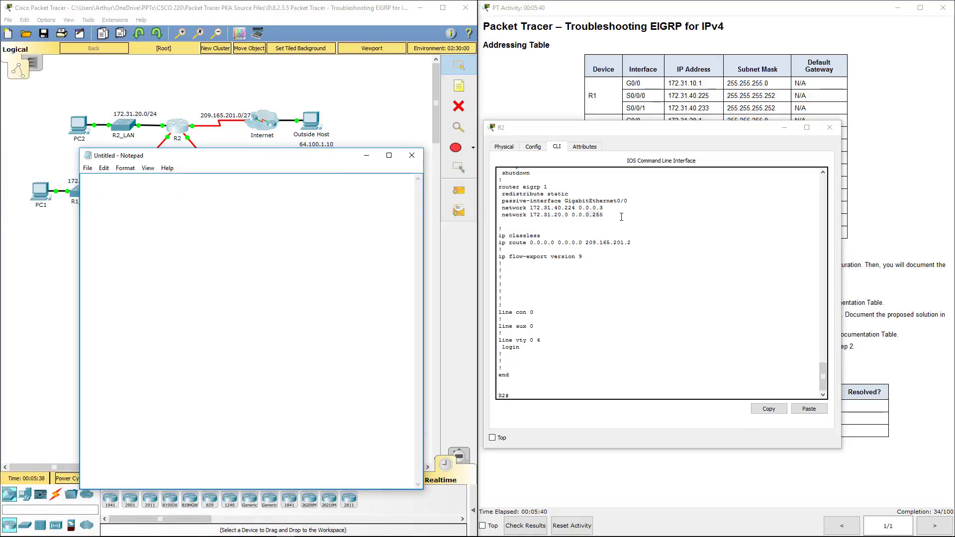
- Copy R2's router eigrp 1 block into Notepad, replacing R1's EIGRP block
drag(622, 217, 476, 180)
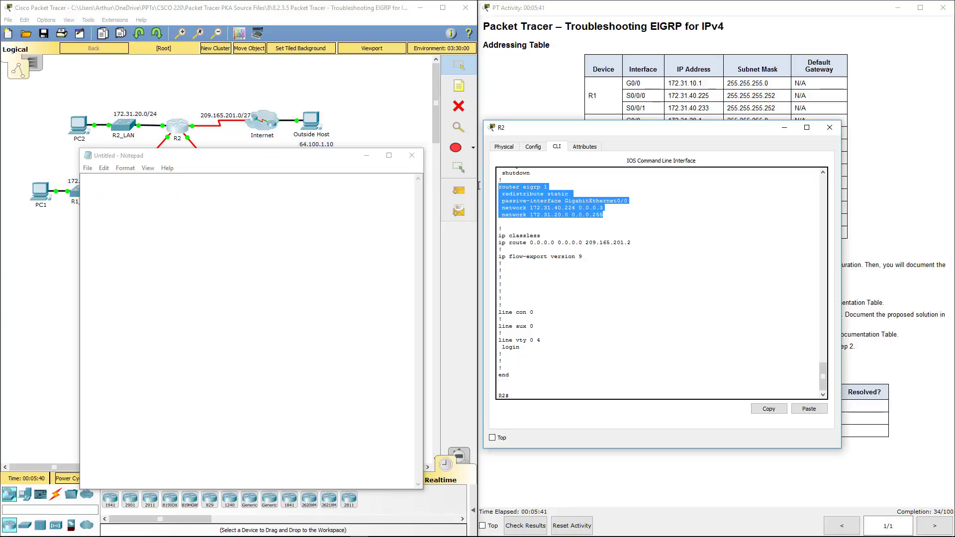
key(ctrl+c)
click(134, 273)
key(ctrl+v)
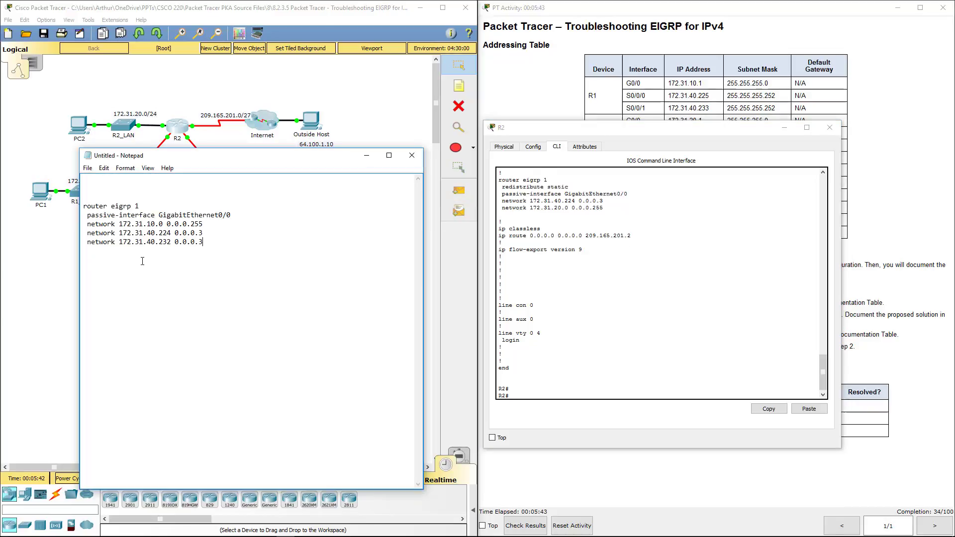
drag(632, 209, 499, 180)
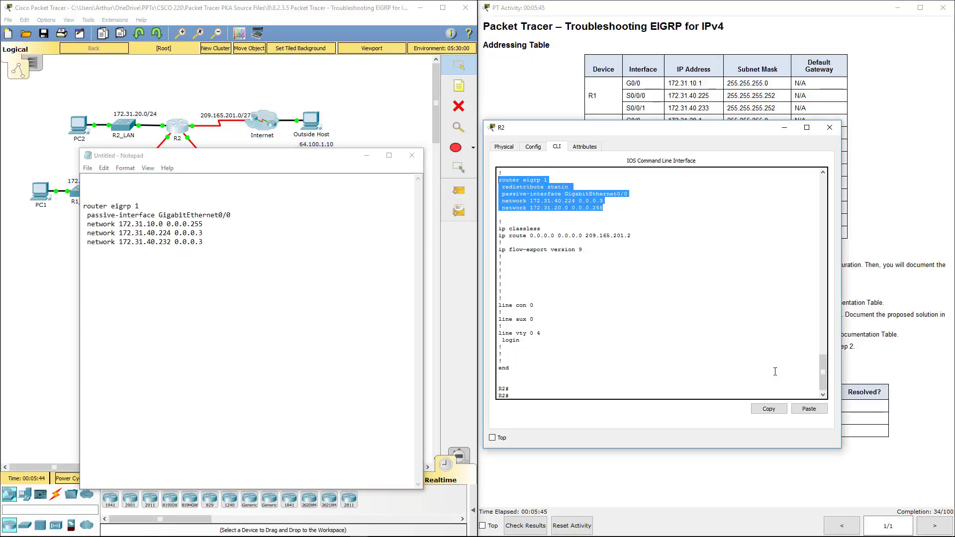
click(769, 408)
click(207, 256)
drag(207, 256, 23, 170)
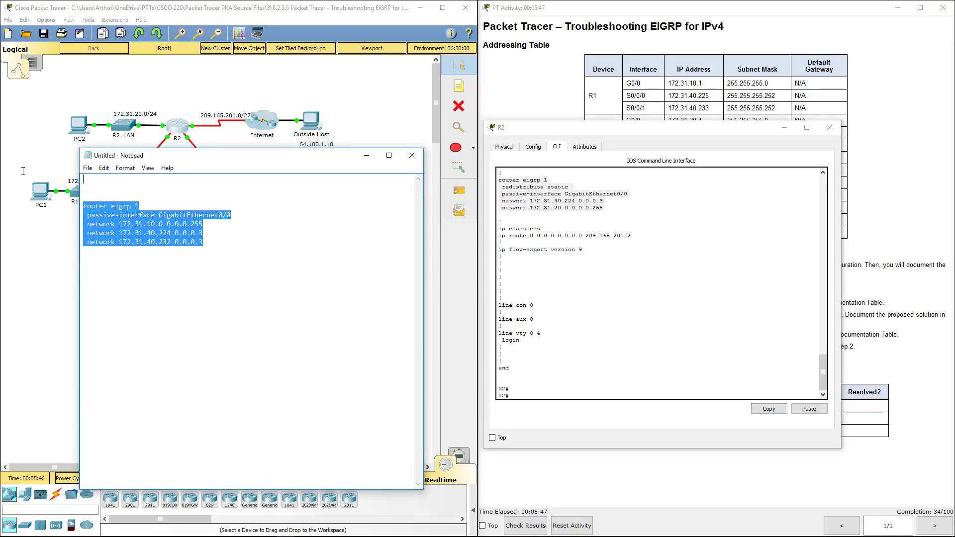
key(ctrl+v)
drag(255, 159, 594, 121)
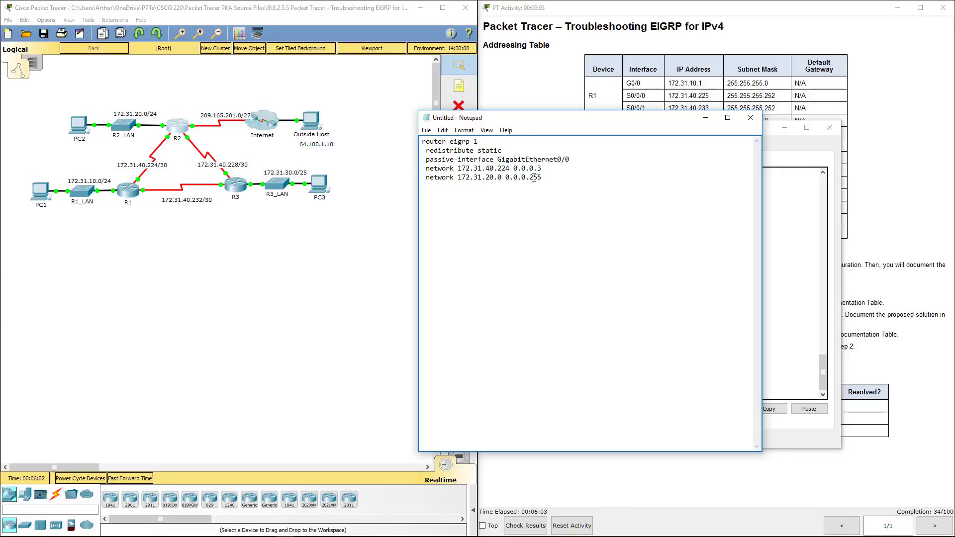
- Duplicate the network 172.31.40.224 line as network 172.31.40.228 0.0.0.3, then copy it
click(550, 170)
key(Return)
drag(541, 169, 395, 170)
click(426, 172)
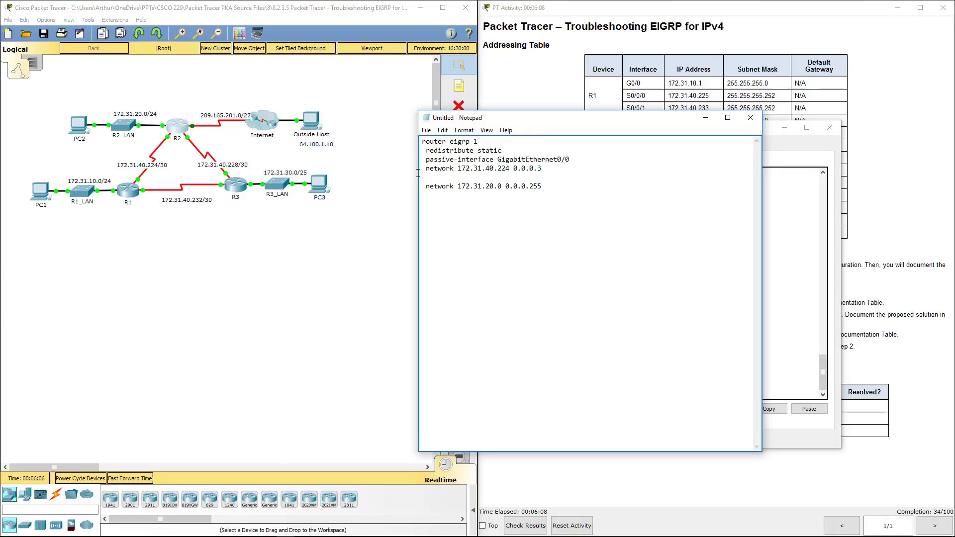
key(shift+End)
key(ctrl+c)
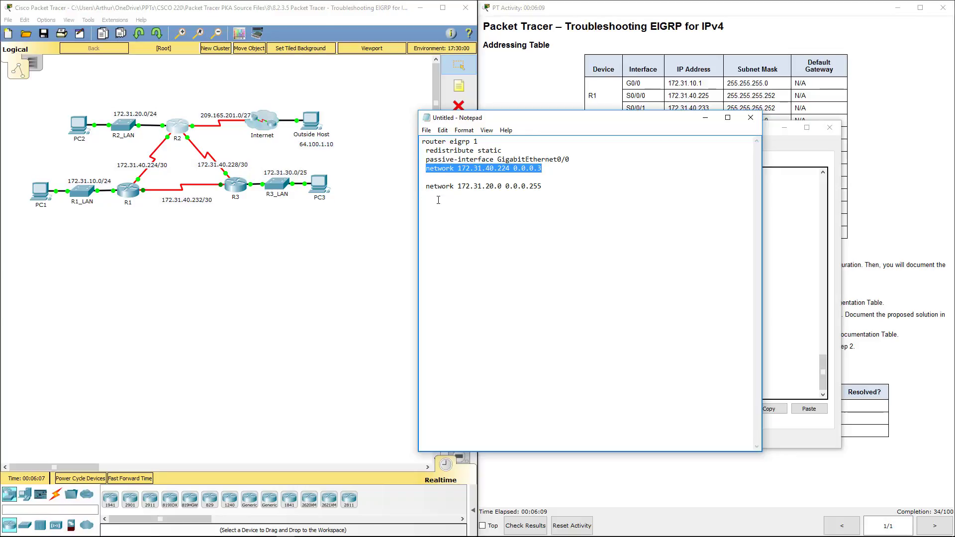
click(435, 177)
key(ctrl+v)
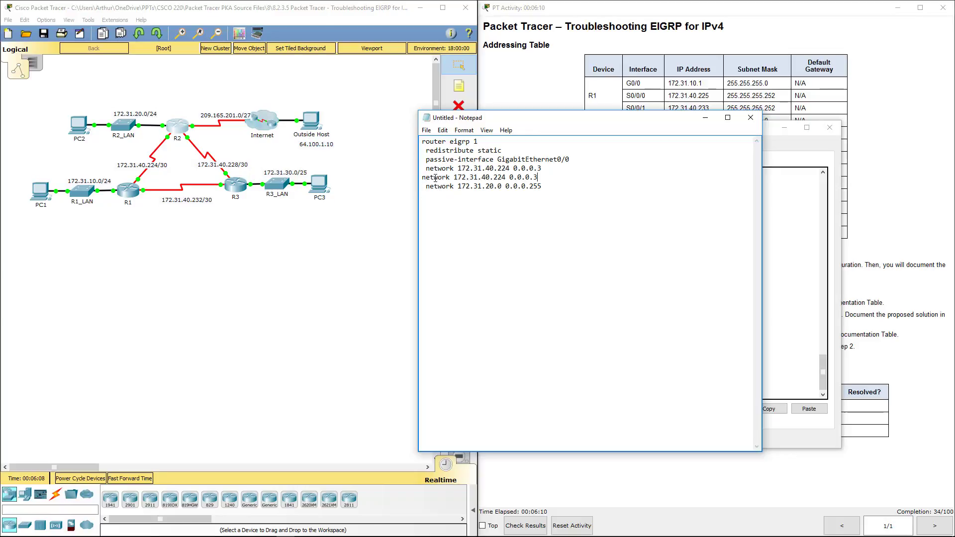
click(504, 179)
key(BackSpace)
text(8)
drag(539, 178, 420, 175)
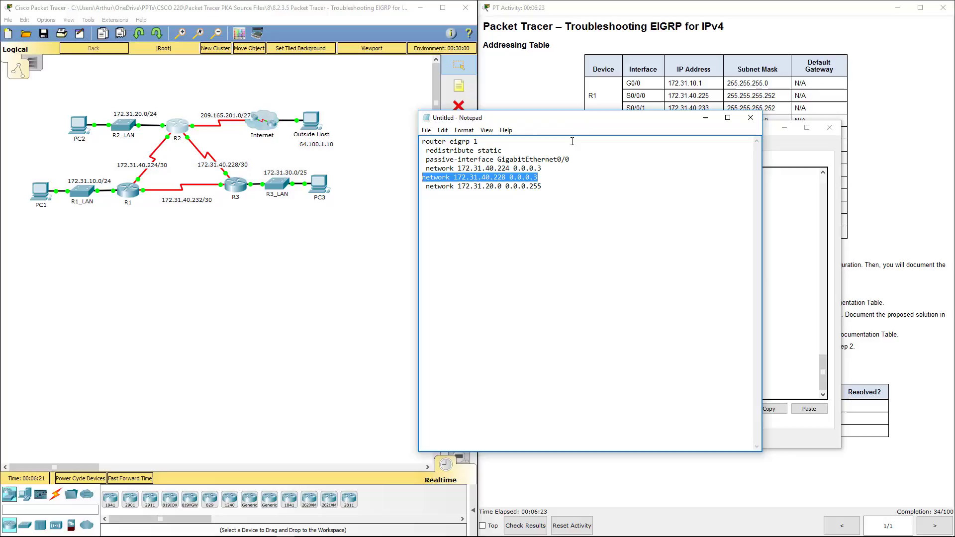
key(alt+Tab)
- Add network 172.31.40.228 0.0.0.3 under router eigrp 1 on R2
click(632, 352)
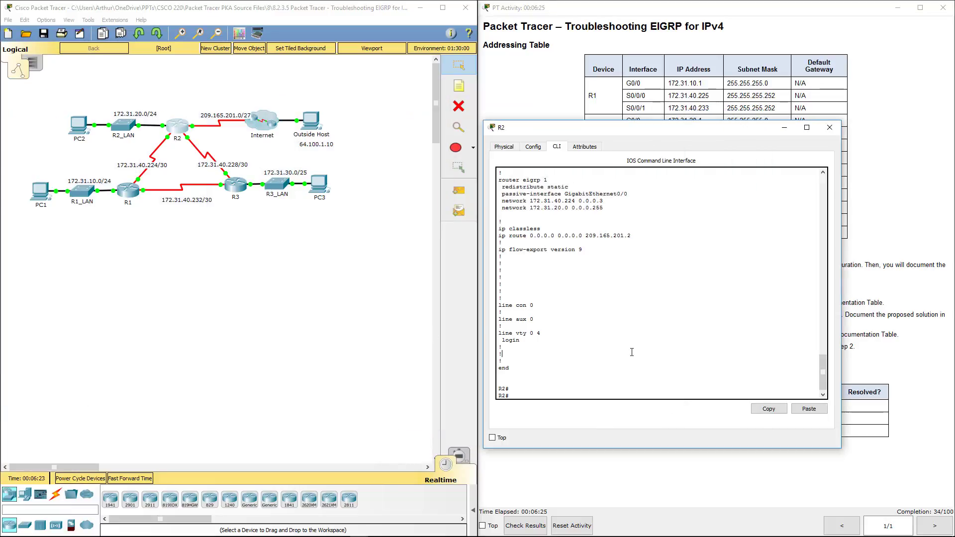
text(config t)
key(Return)
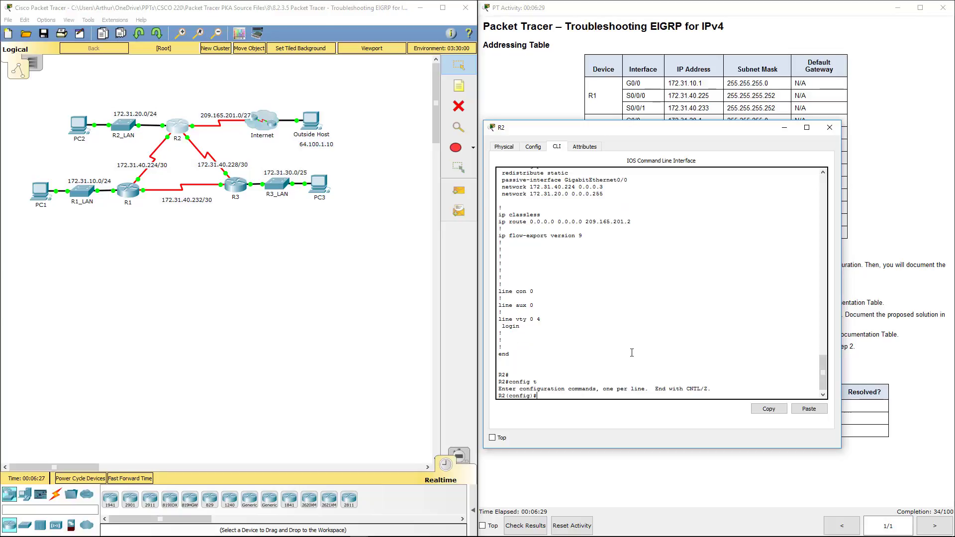
text(router ei)
key(Tab)
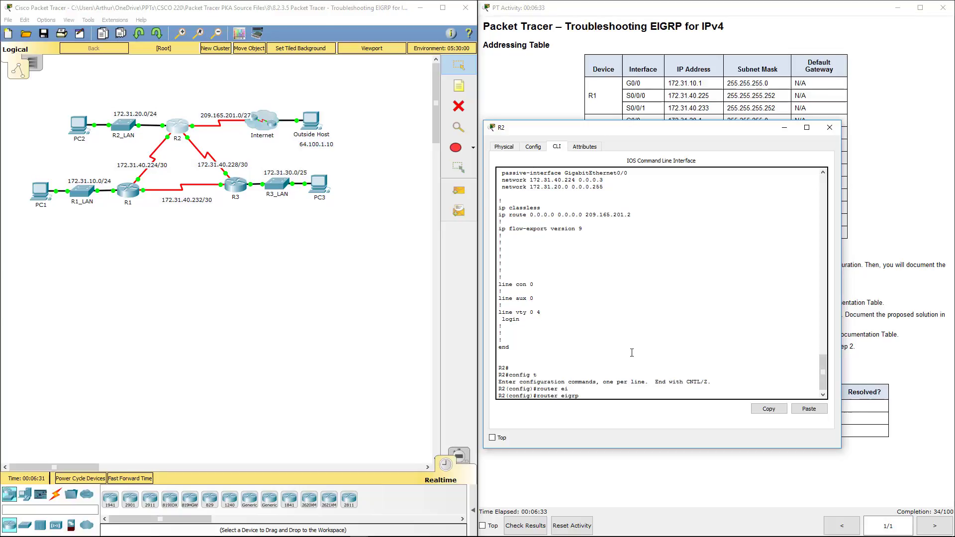
text(1)
key(Return)
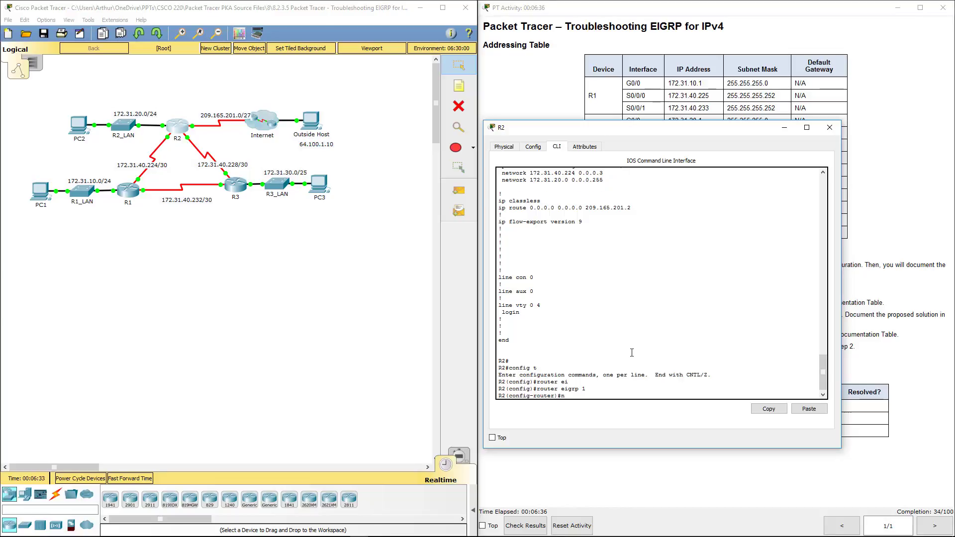
text(network)
click(799, 414)
key(Return)
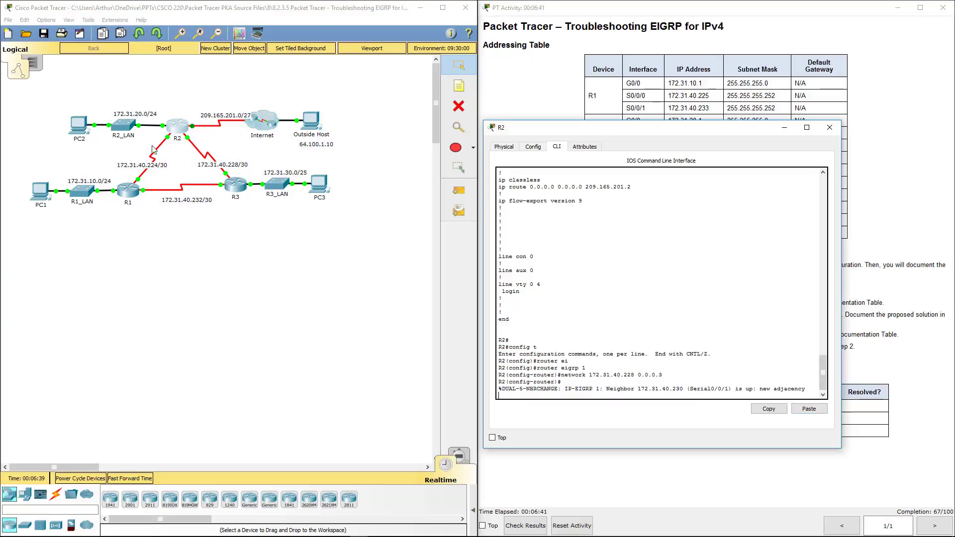
- Run show ip eigrp neighbors on R2, confirming neighbors 172.31.40.226 and 172.31.40.230
key(Return)
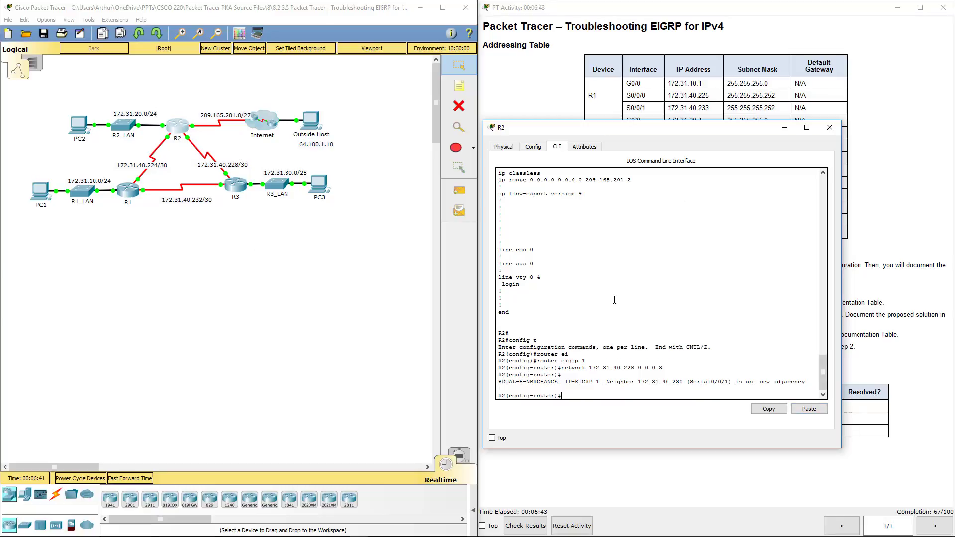
key(Return)
text(end)
key(Return)
text(show run)
key(Up)
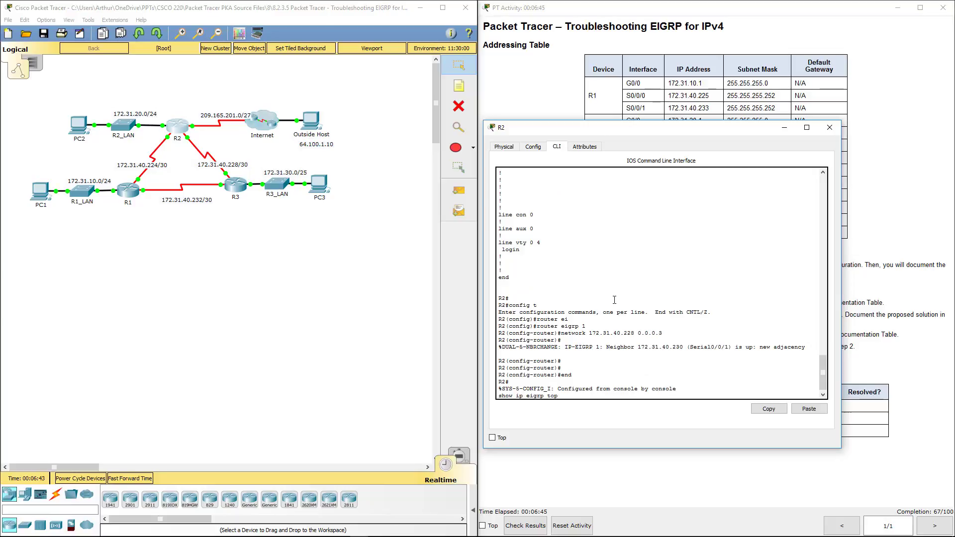
key(BackSpace)
key(BackSpace)
key(BackSpace)
key(BackSpace)
text(neighbors)
key(Return)
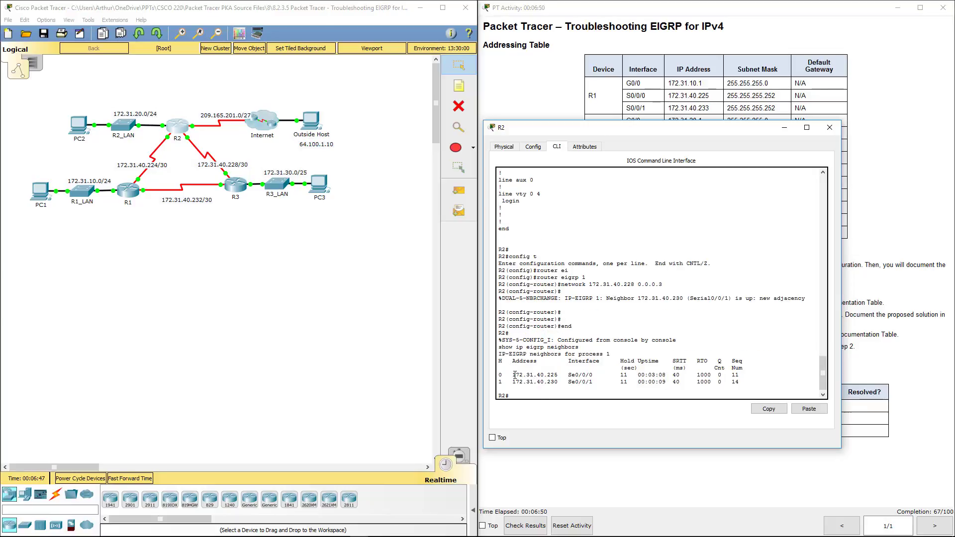
drag(515, 374, 737, 382)
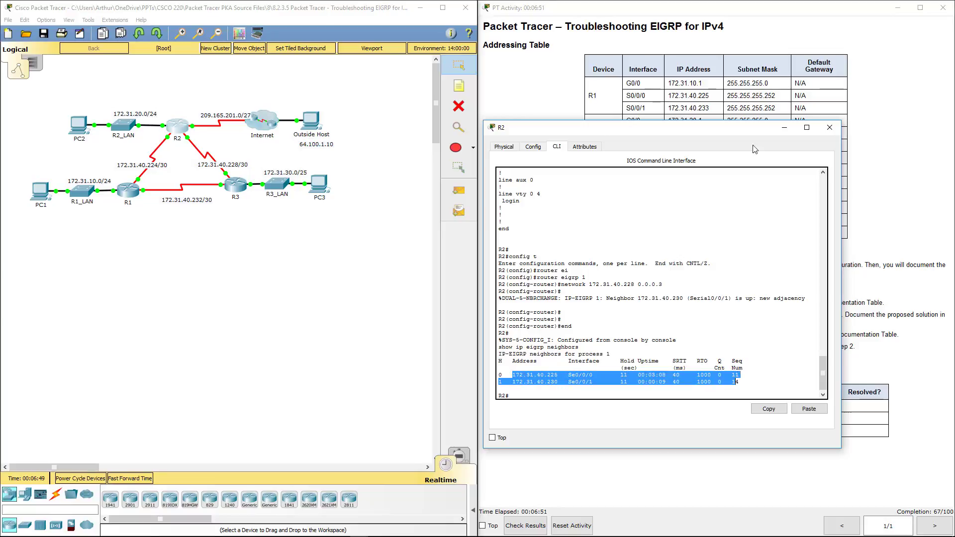
- Close R2's window and list R3's EIGRP neighbors from its CLI
click(828, 128)
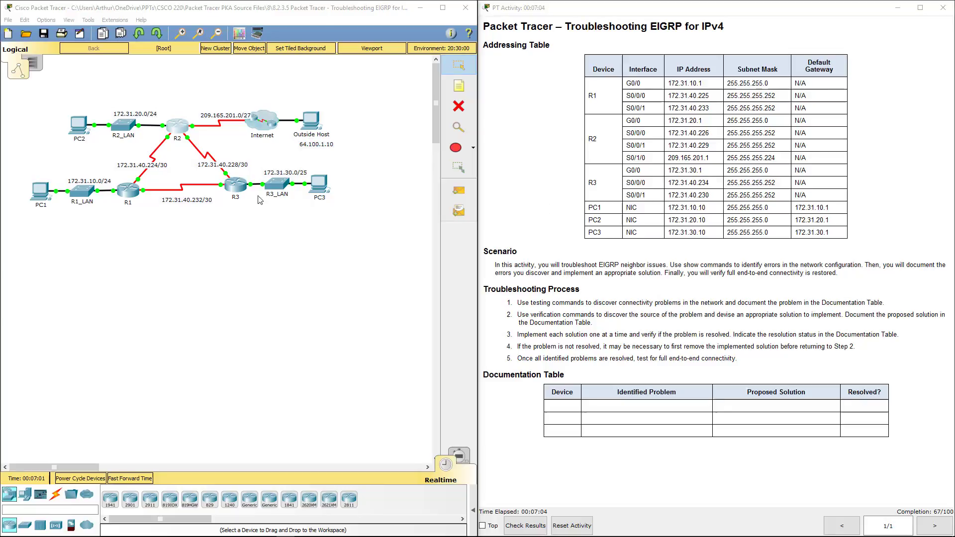
click(235, 185)
key(Return)
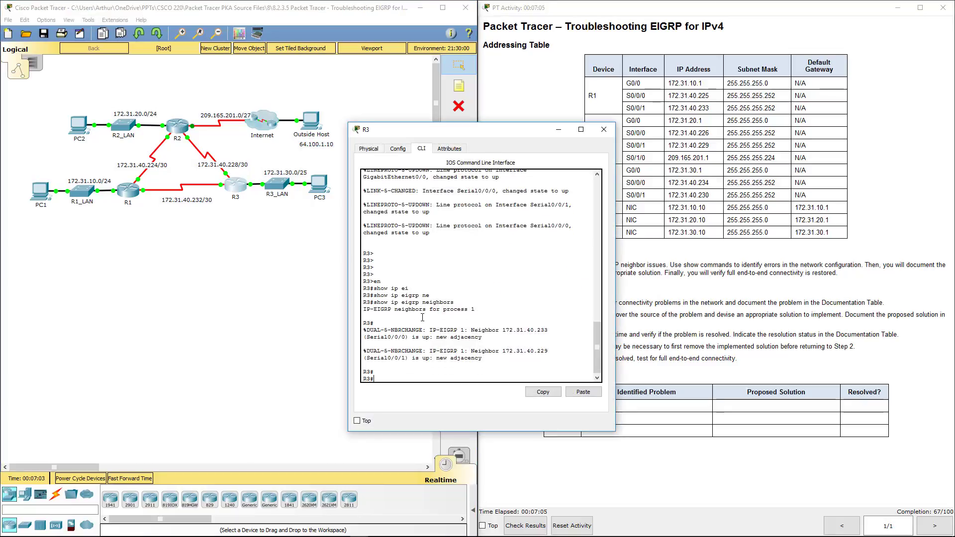
key(Up)
key(Return)
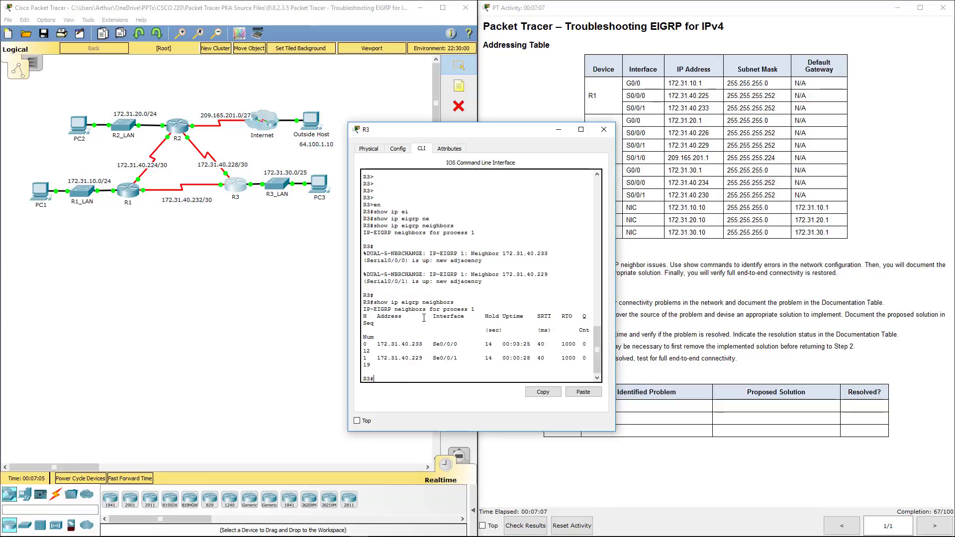
drag(615, 283, 746, 285)
- Run show ip protocols on R3 and highlight the automatic summarization line
text(show)
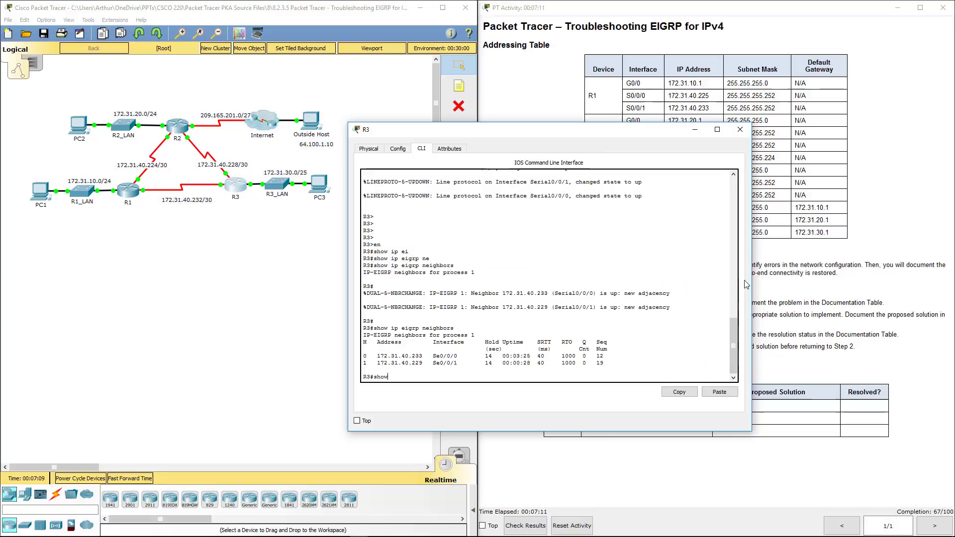
text( ip pro)
key(Tab)
key(Return)
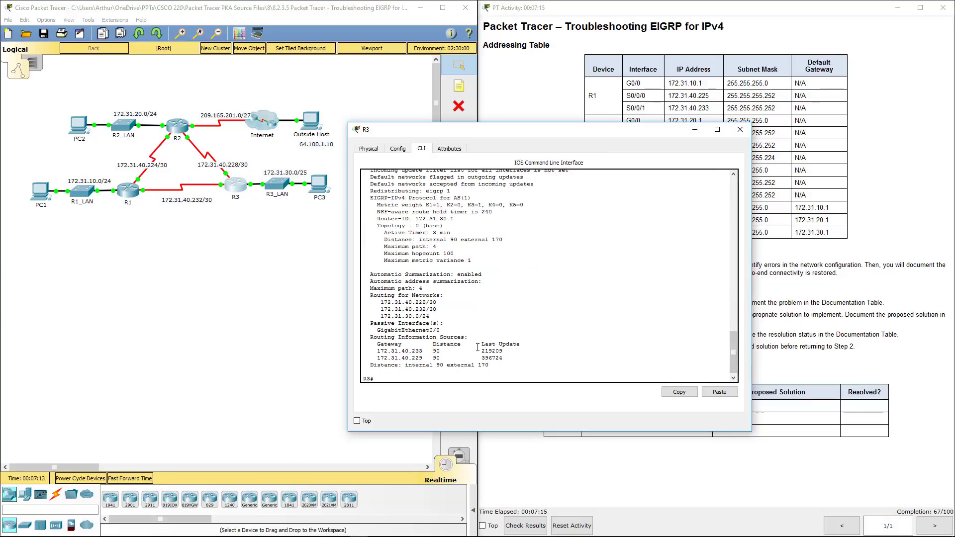
drag(367, 330, 517, 359)
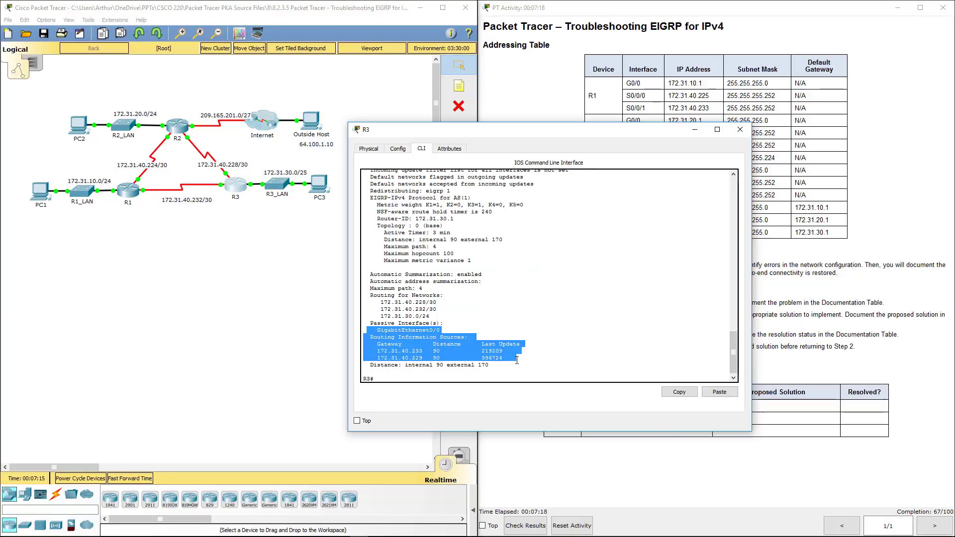
click(516, 360)
drag(367, 316, 440, 331)
drag(375, 297, 450, 318)
click(377, 285)
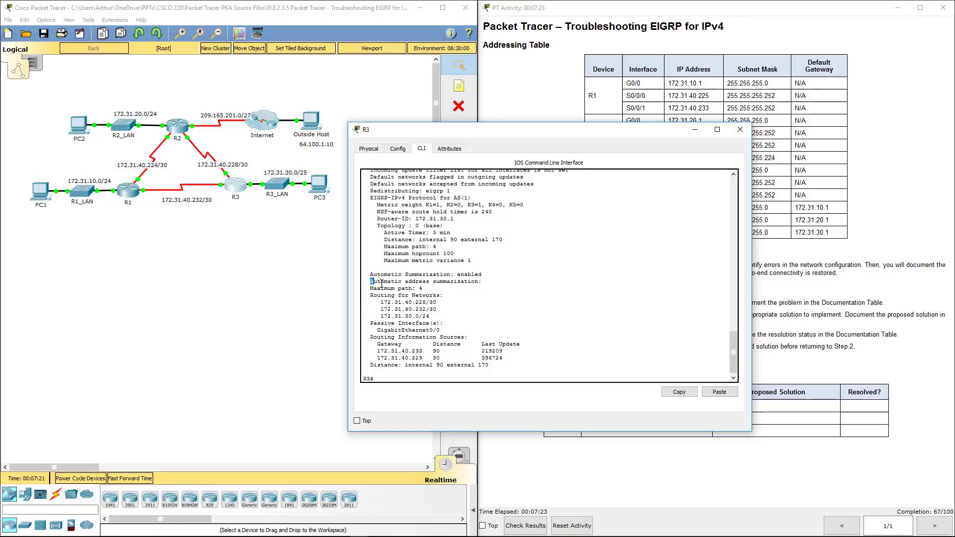
drag(371, 281, 500, 283)
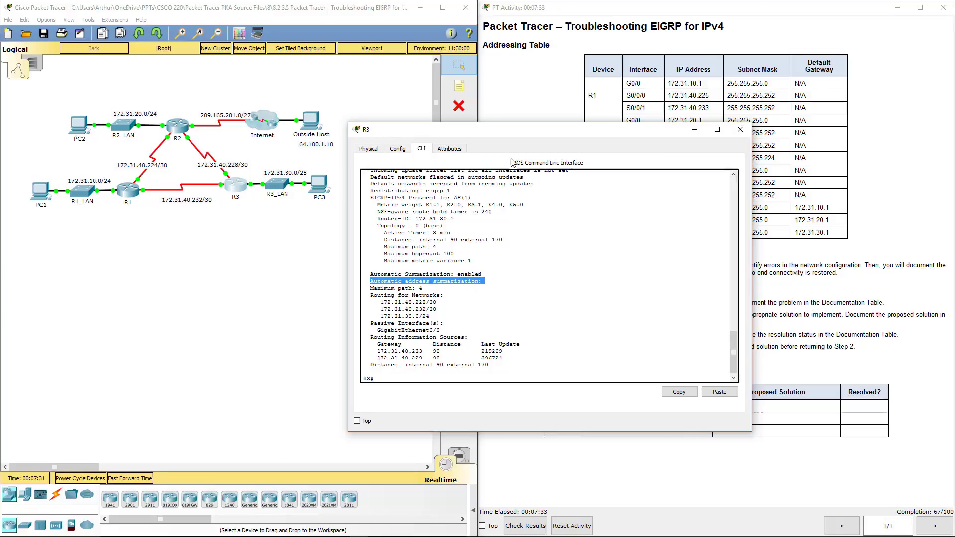
- Apply no auto-summary under router eigrp 1 on R3, reaching 100/100 completion
key(Return)
key(Return)
text(con)
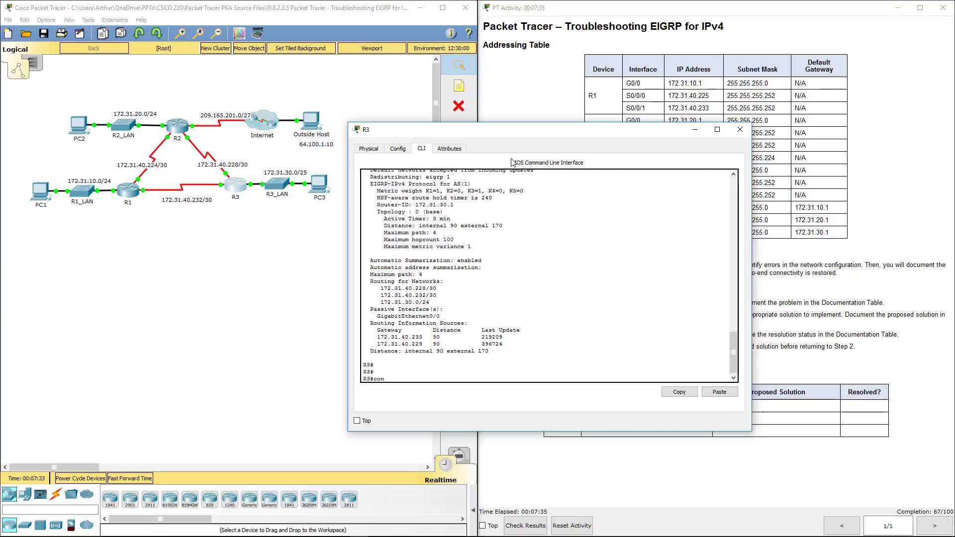
text(fig t)
key(Return)
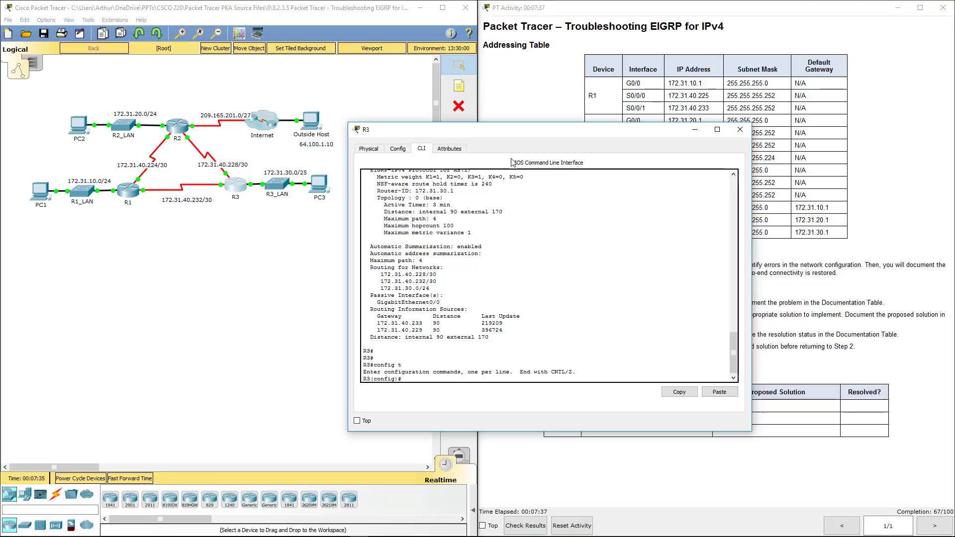
text(router eirg)
key(Tab)
key(BackSpace)
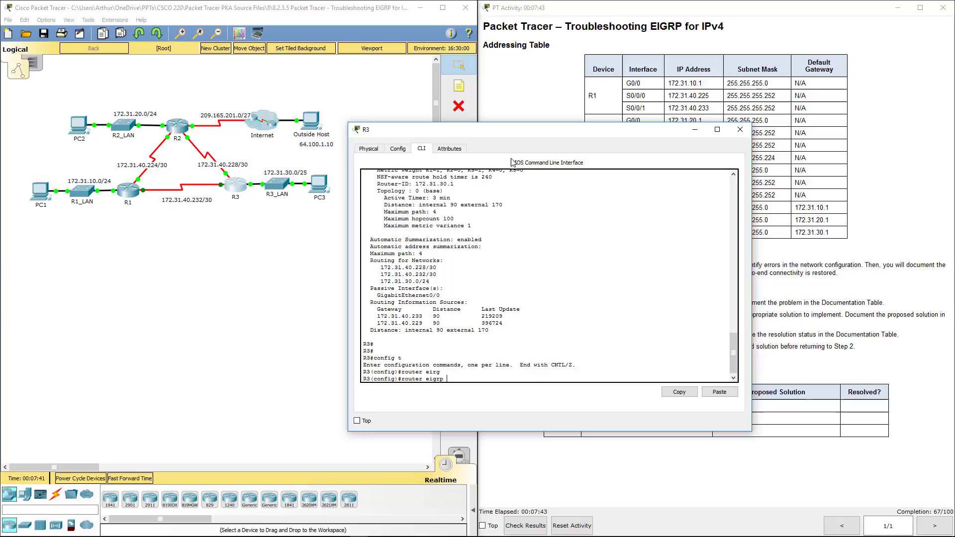
text(1)
key(Return)
text(no au)
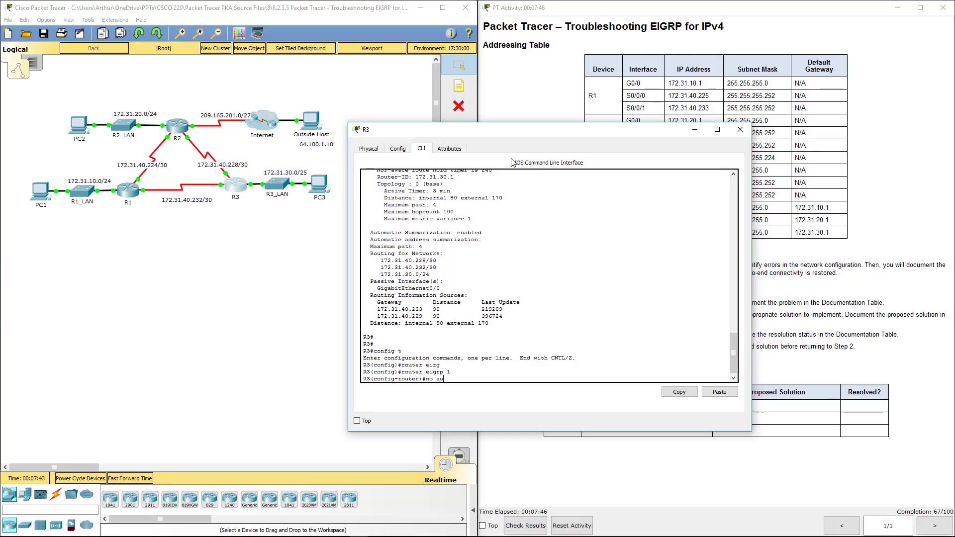
key(Tab)
key(Return)
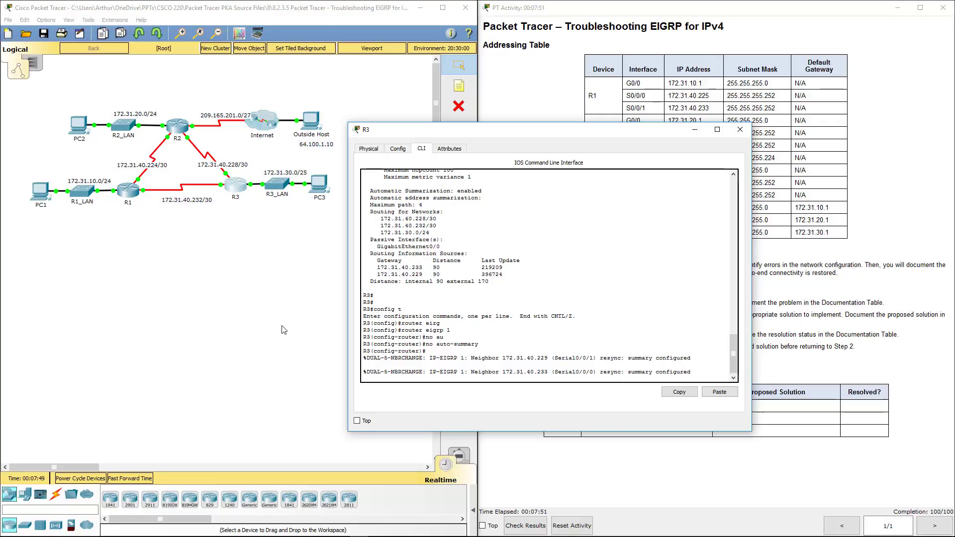
- Close R3's device window to reveal the completed activity at 100/100
click(740, 130)
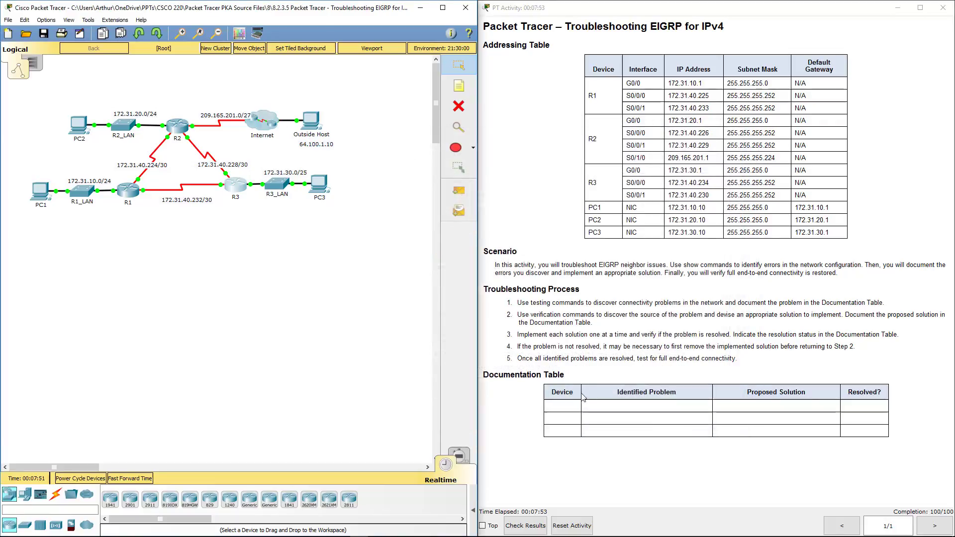